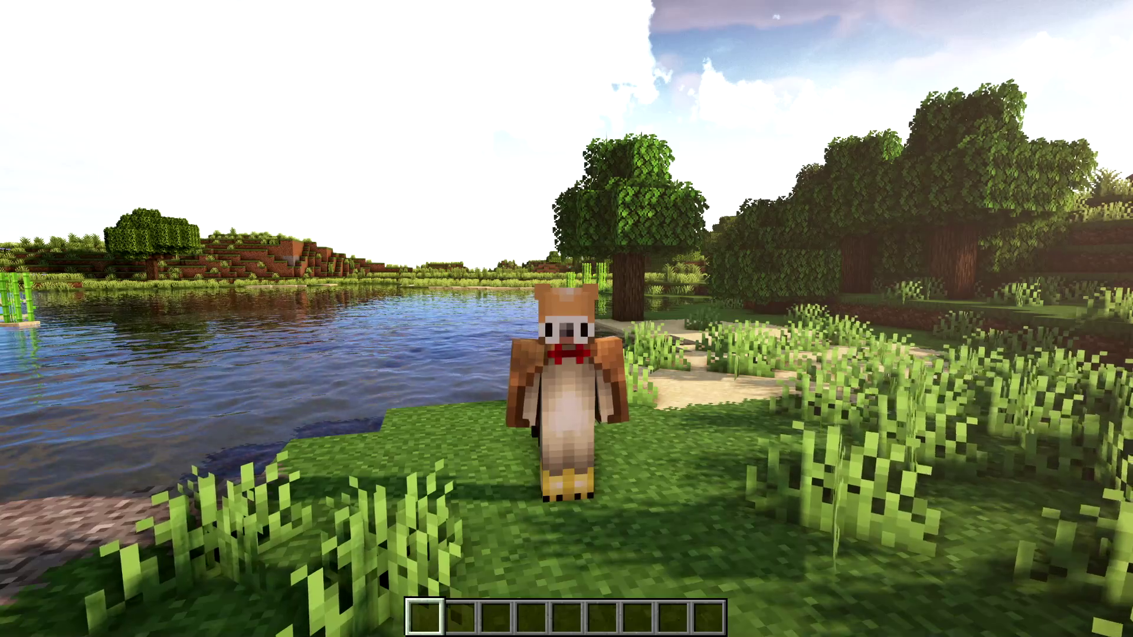
# Walk to the birch tree, place a torch on the dirt block, then break it.
pyautogui.press('c')
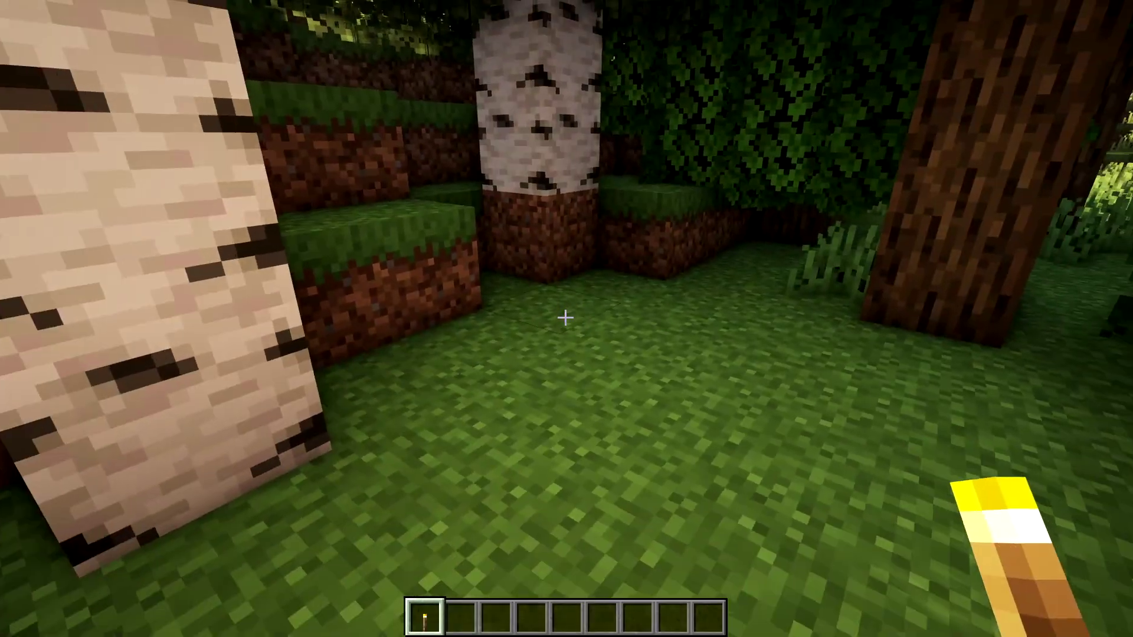
pyautogui.press('w')
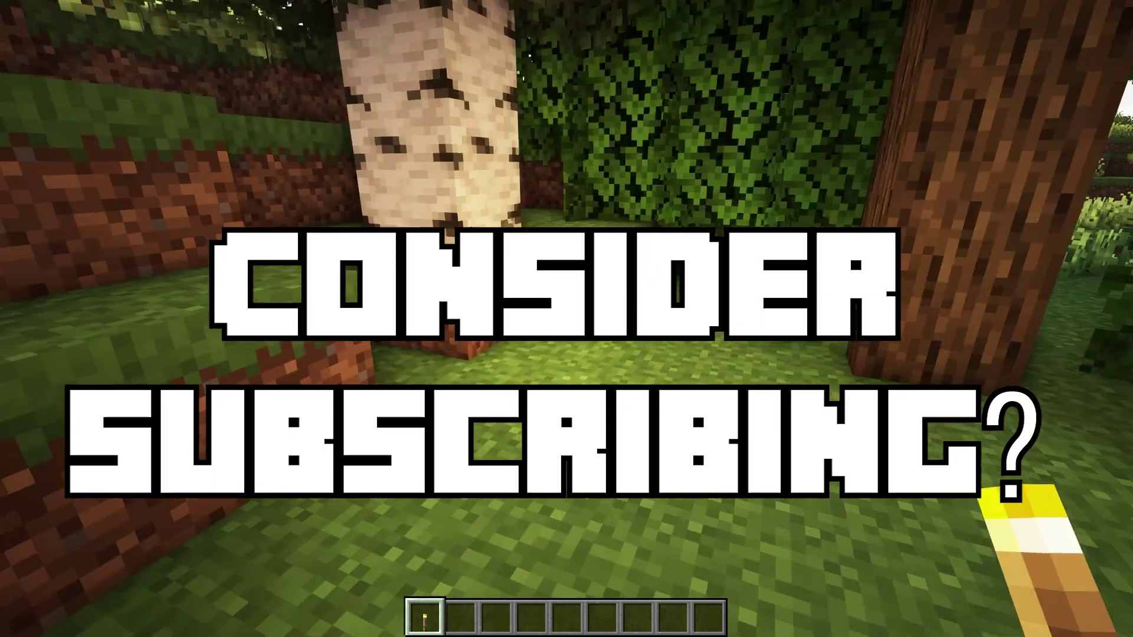
pyautogui.rightClick(566, 319)
pyautogui.press('w')
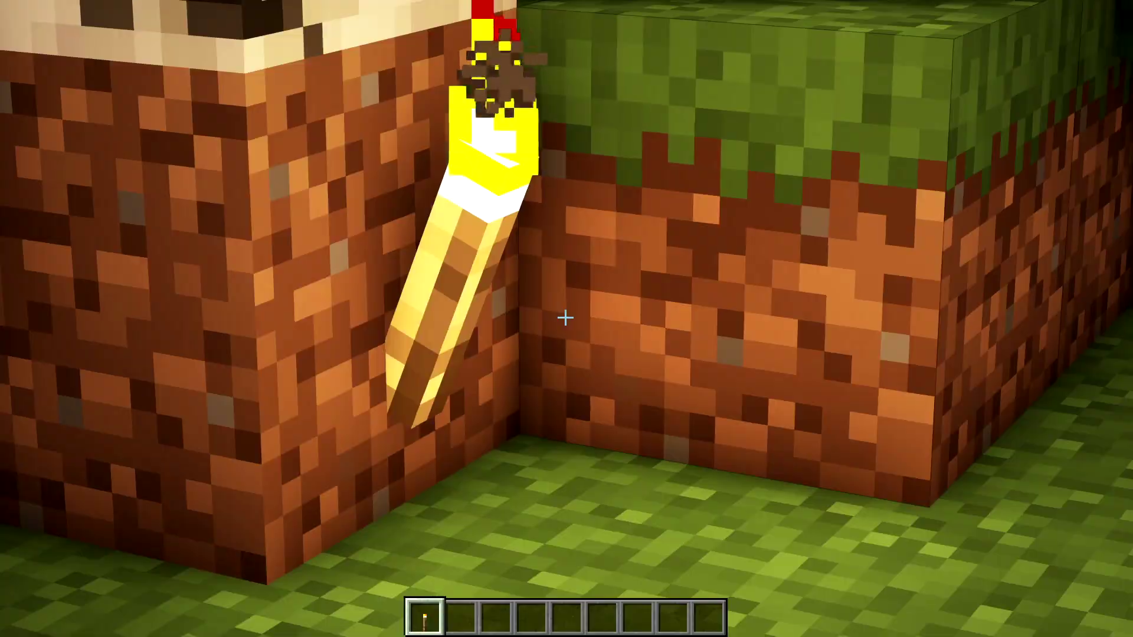
pyautogui.press('s')
pyautogui.press('w')
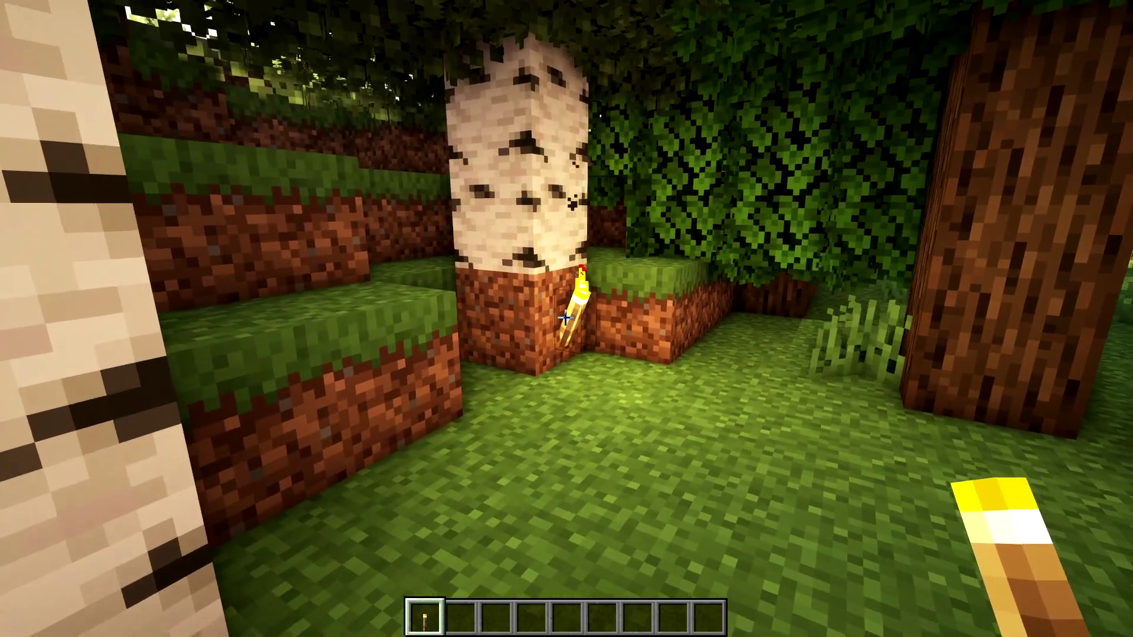
pyautogui.click(565, 319)
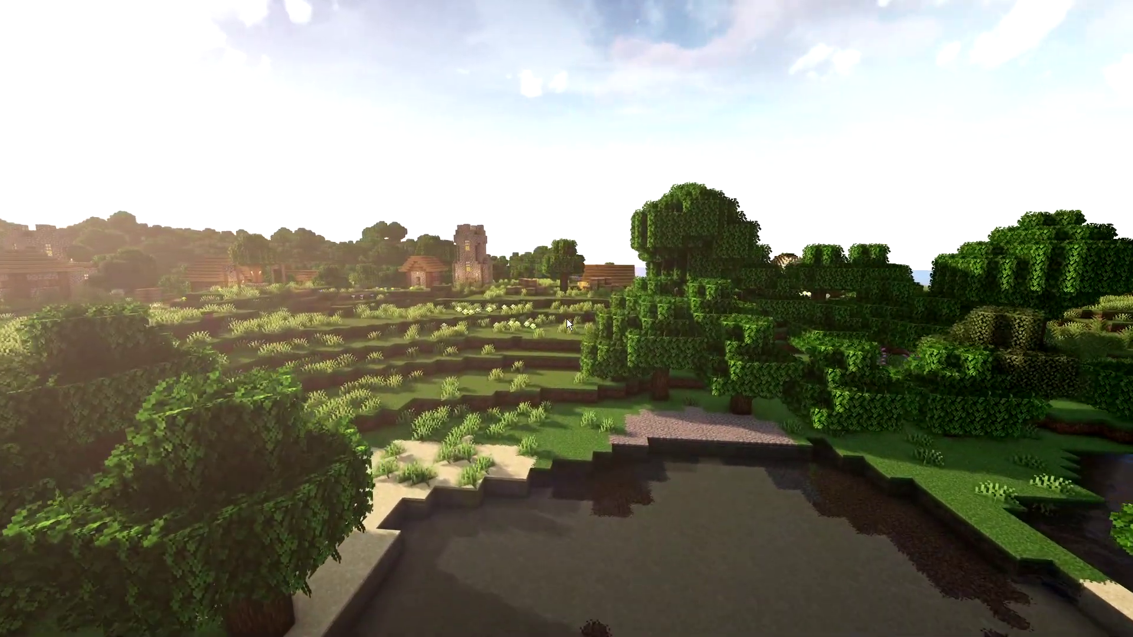
# Pause the game and go to Options > Video Settings.
pyautogui.press('Escape')
pyautogui.click(502, 320)
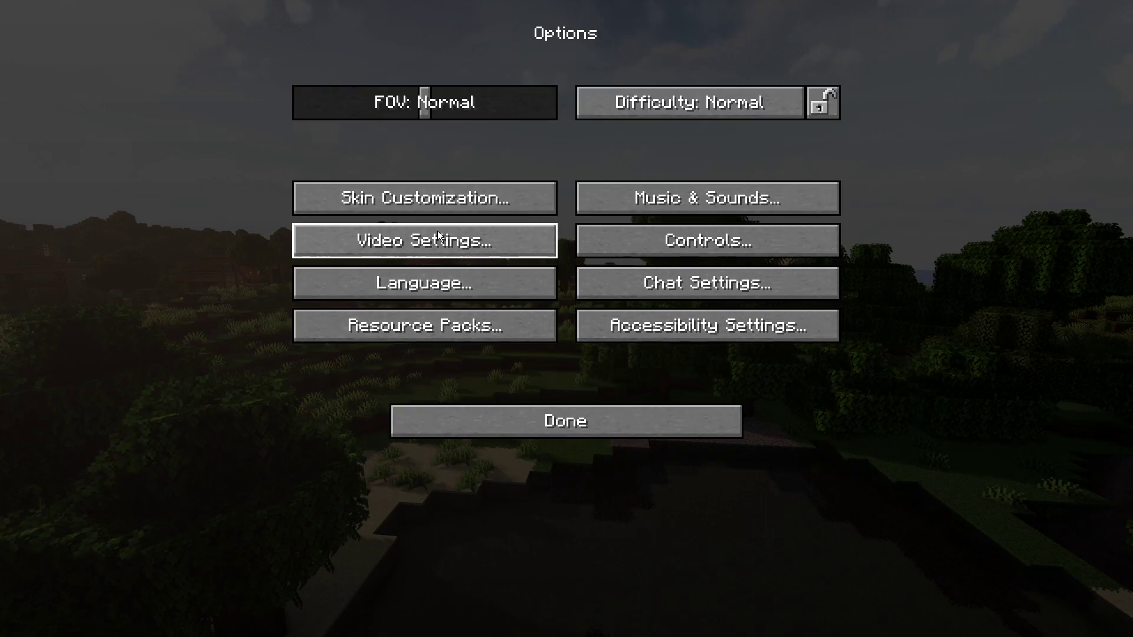
pyautogui.click(437, 236)
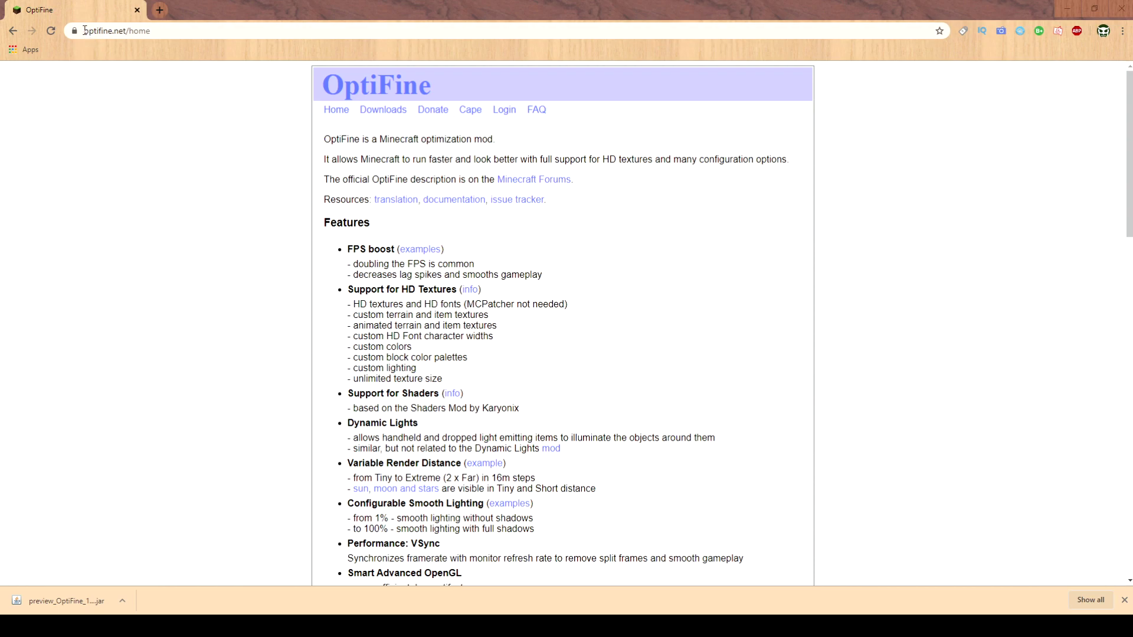
# Go to Downloads, list the preview versions and highlight OptiFine 1.15.2 HD U G1 pre23.
pyautogui.click(385, 111)
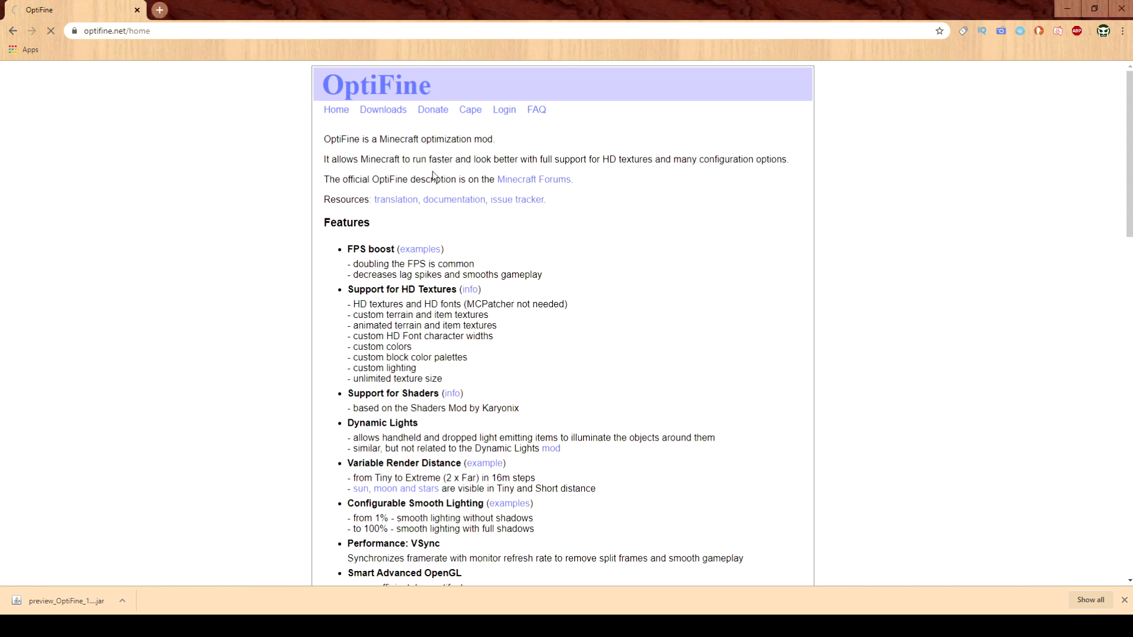
pyautogui.click(372, 132)
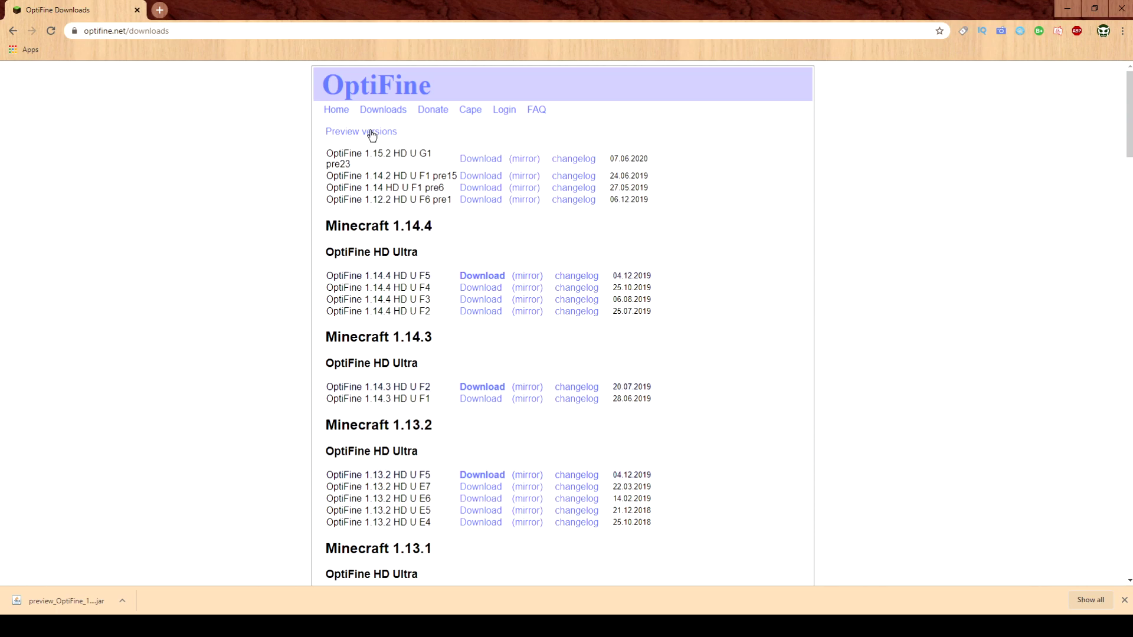
pyautogui.moveTo(328, 158); pyautogui.dragTo(379, 156)
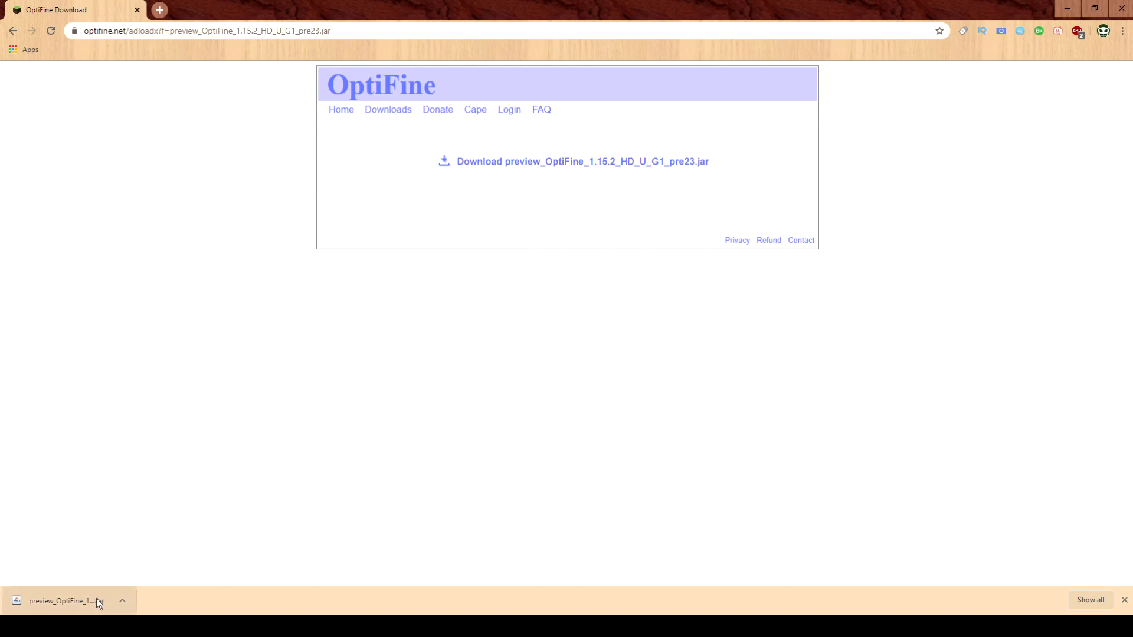
# Put the OptiFine jar on the desktop, run Install, and review the FileNotFoundException stack trace.
pyautogui.moveTo(96, 599); pyautogui.dragTo(30, 29)
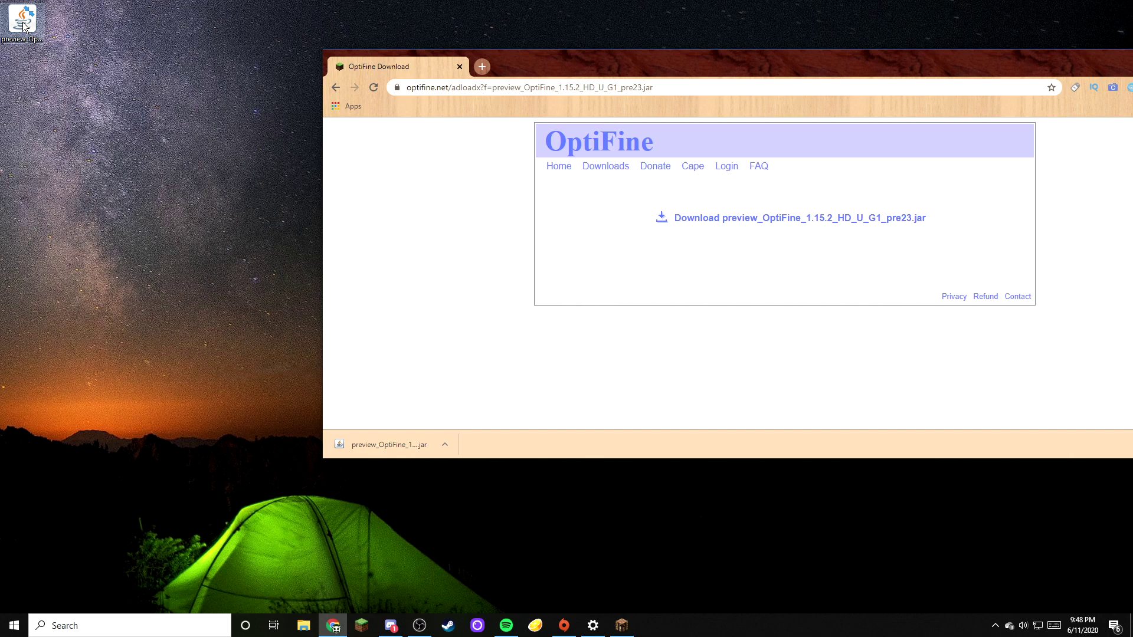
pyautogui.doubleClick(23, 27)
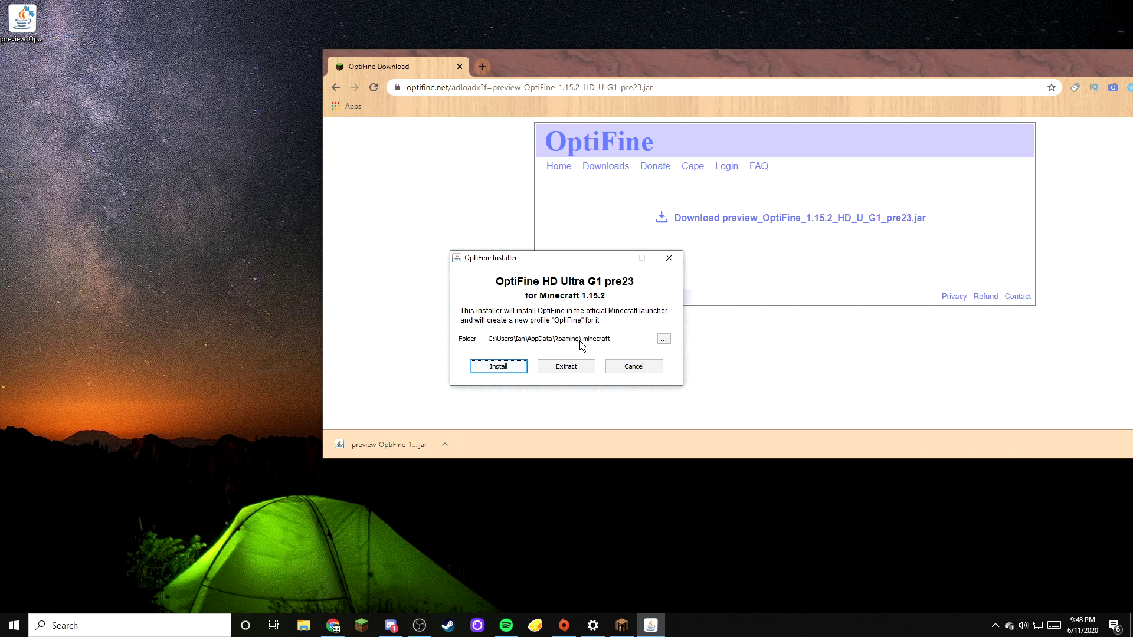
pyautogui.click(498, 367)
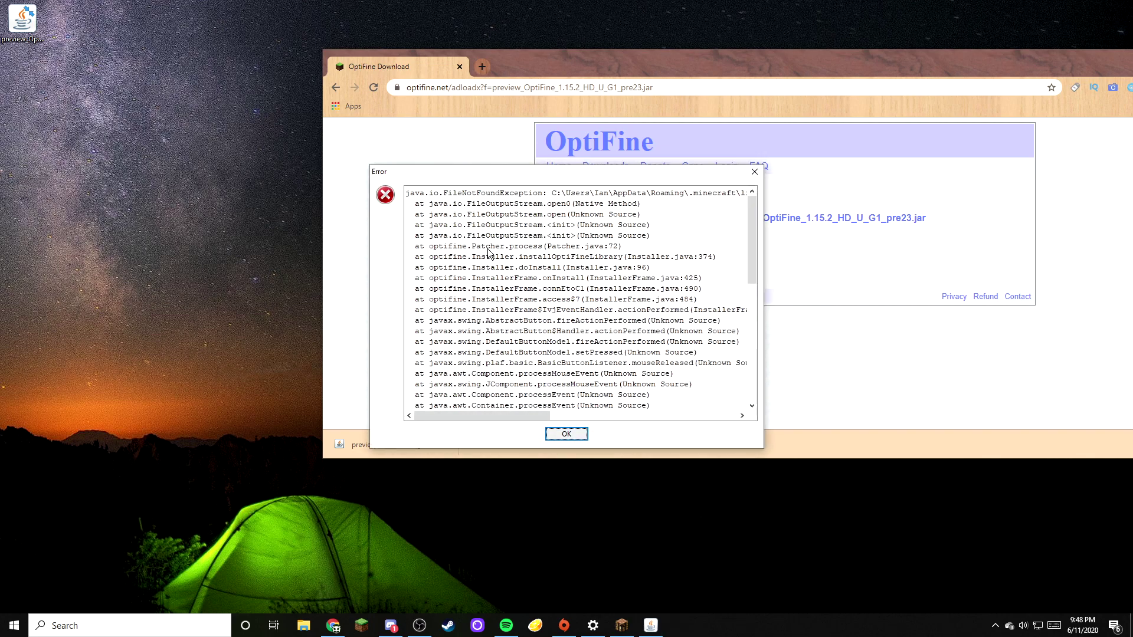
pyautogui.scroll(-5, 568, 247)
pyautogui.scroll(5, 549, 290)
pyautogui.scroll(-8, 549, 285)
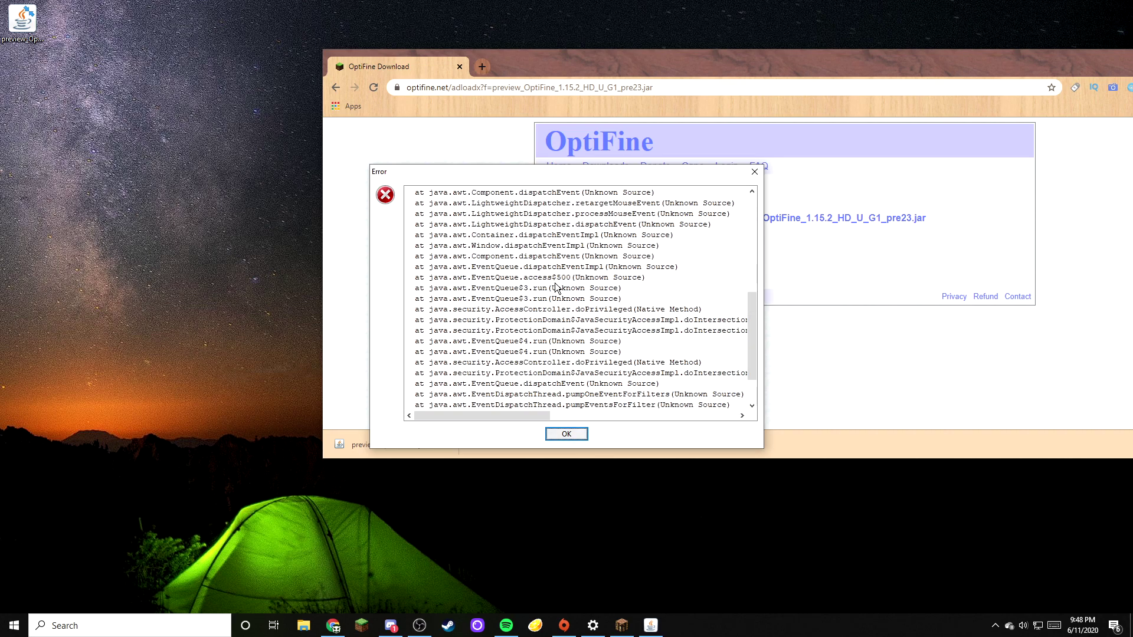
pyautogui.scroll(10, 557, 286)
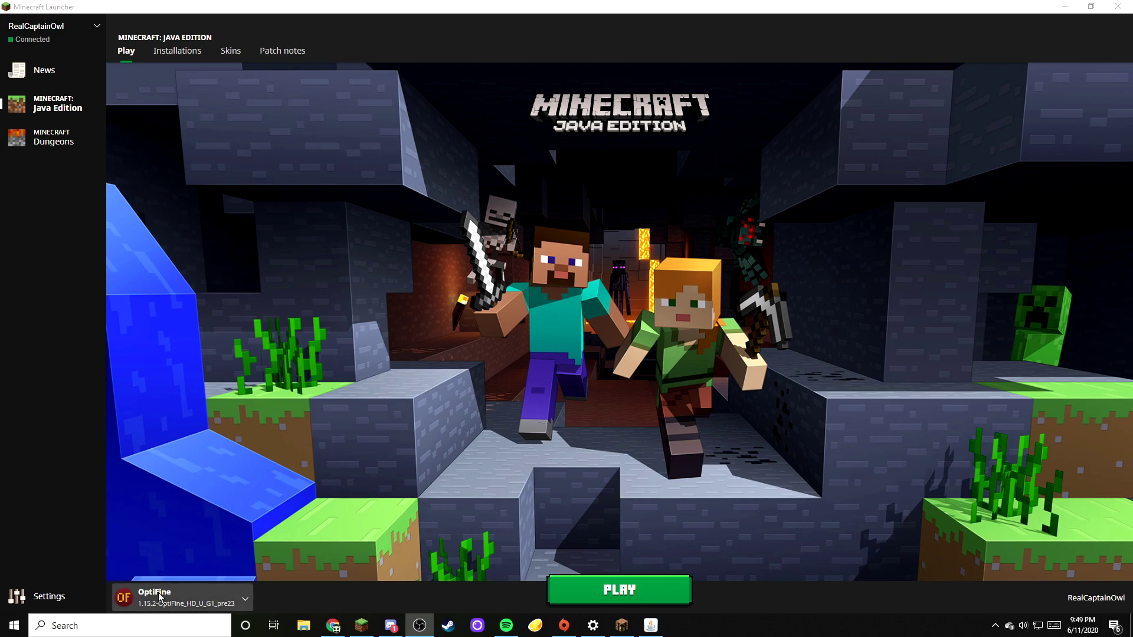
# Play Minecraft using the 1.15.2-OptiFine_HD_U_G1_pre23 launcher profile.
pyautogui.click(601, 601)
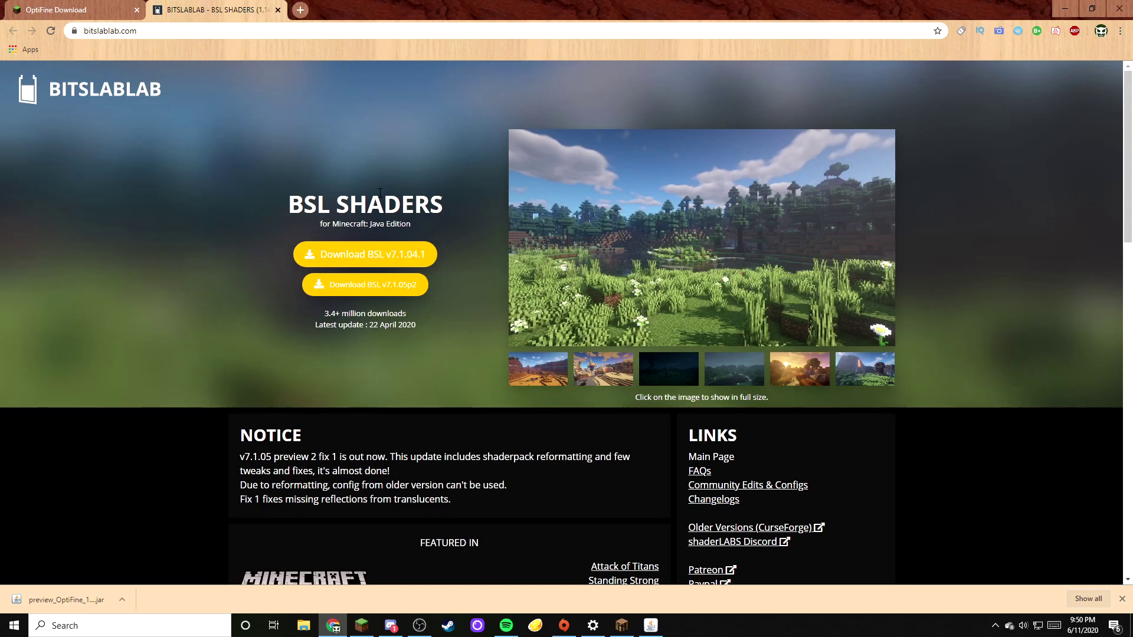
# Download BSL v7.1.04.1 from bitslablab.com, then shrink the browser window.
pyautogui.moveTo(291, 206); pyautogui.dragTo(439, 206)
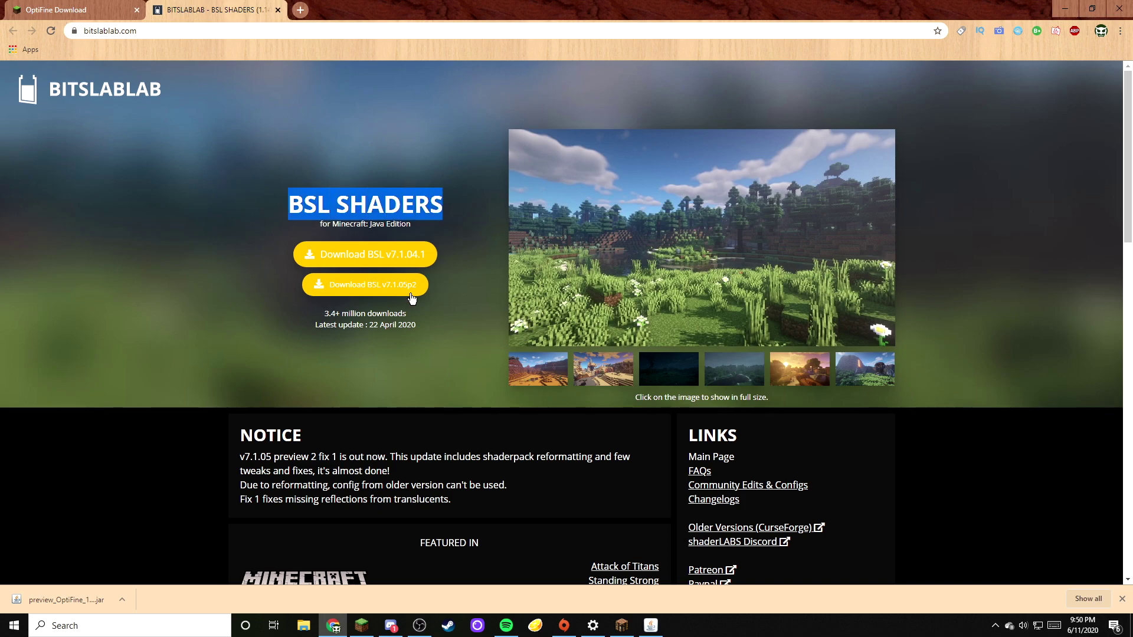
pyautogui.click(470, 179)
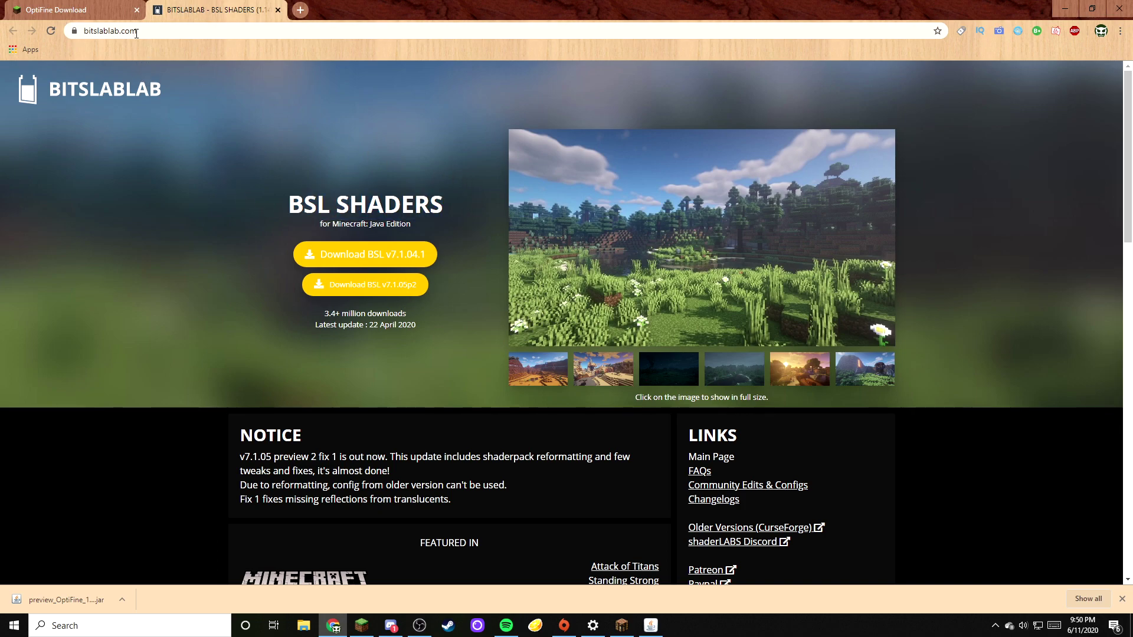
pyautogui.click(96, 31)
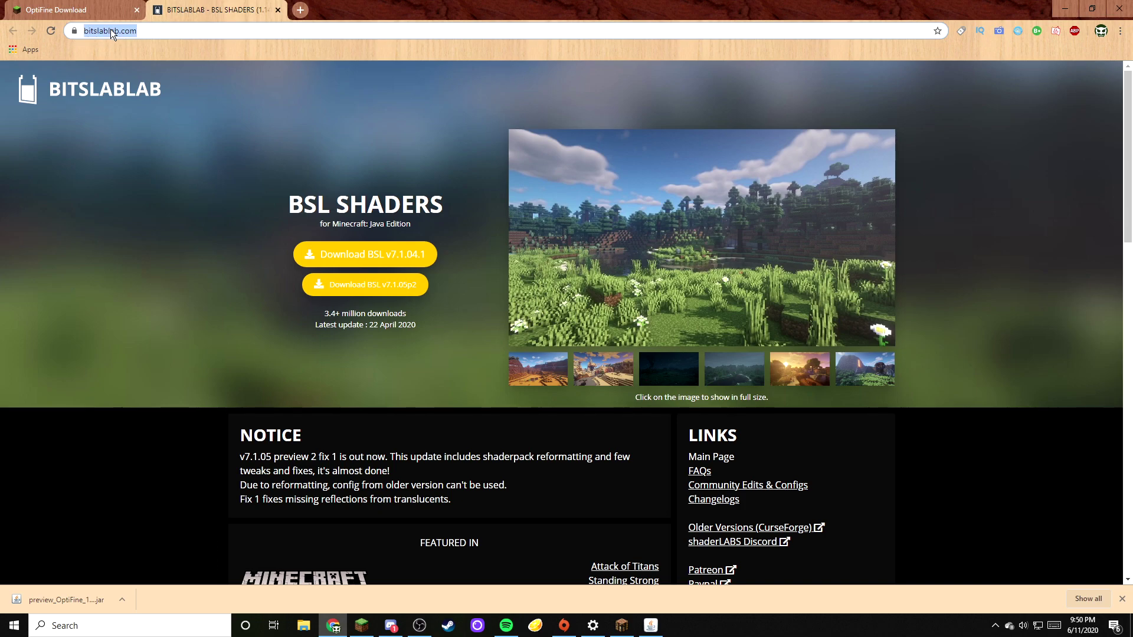
pyautogui.click(282, 203)
pyautogui.moveTo(287, 203); pyautogui.dragTo(440, 204)
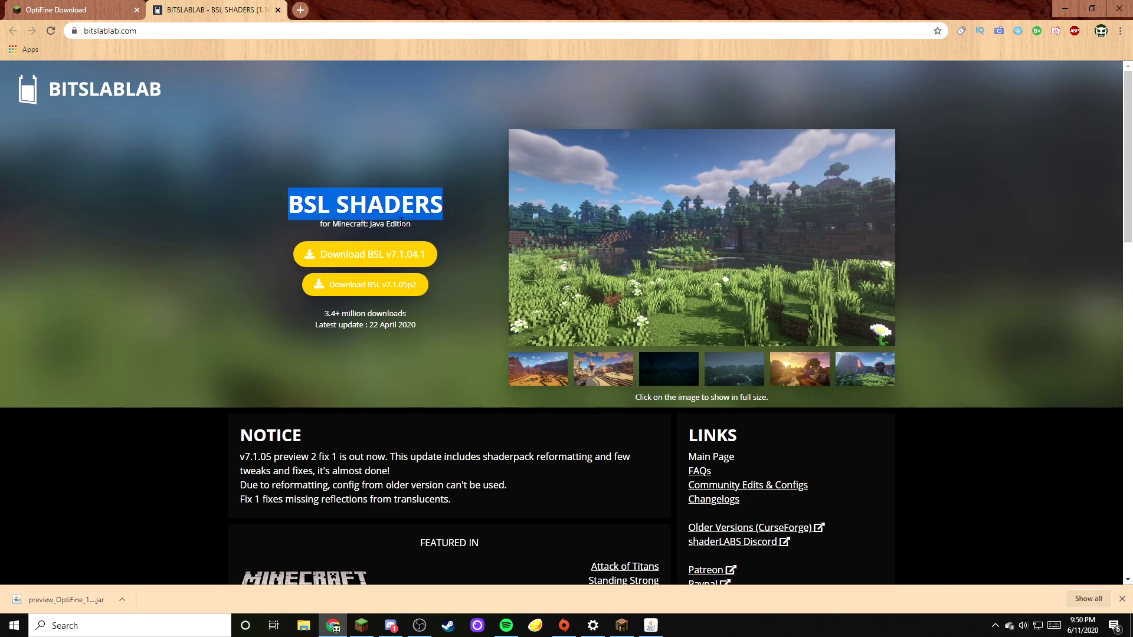
pyautogui.click(381, 223)
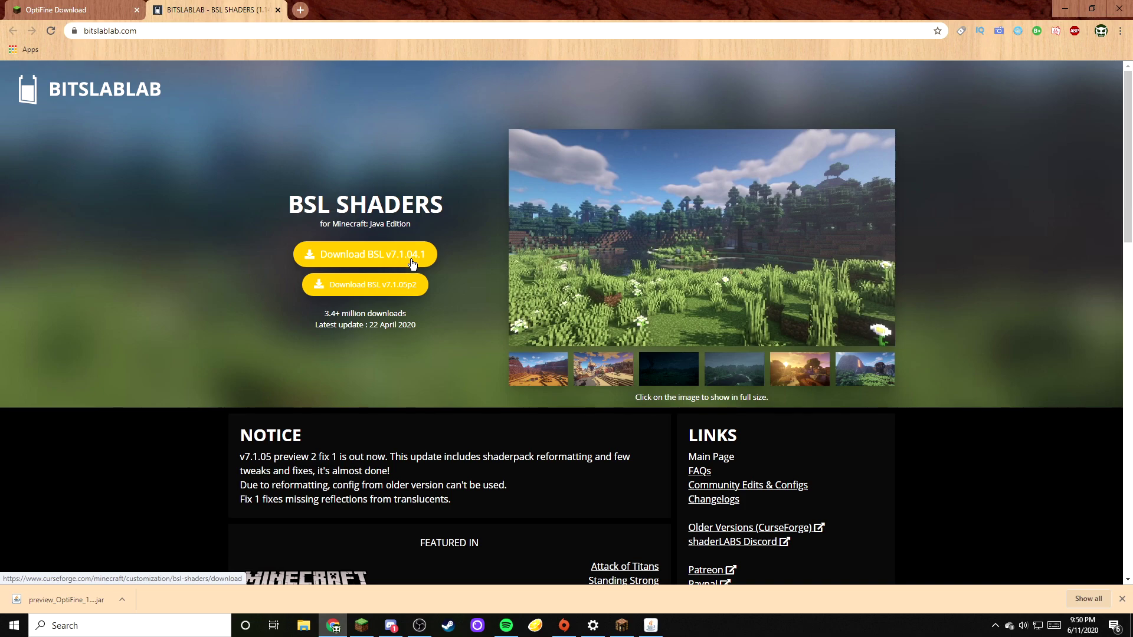
pyautogui.click(359, 260)
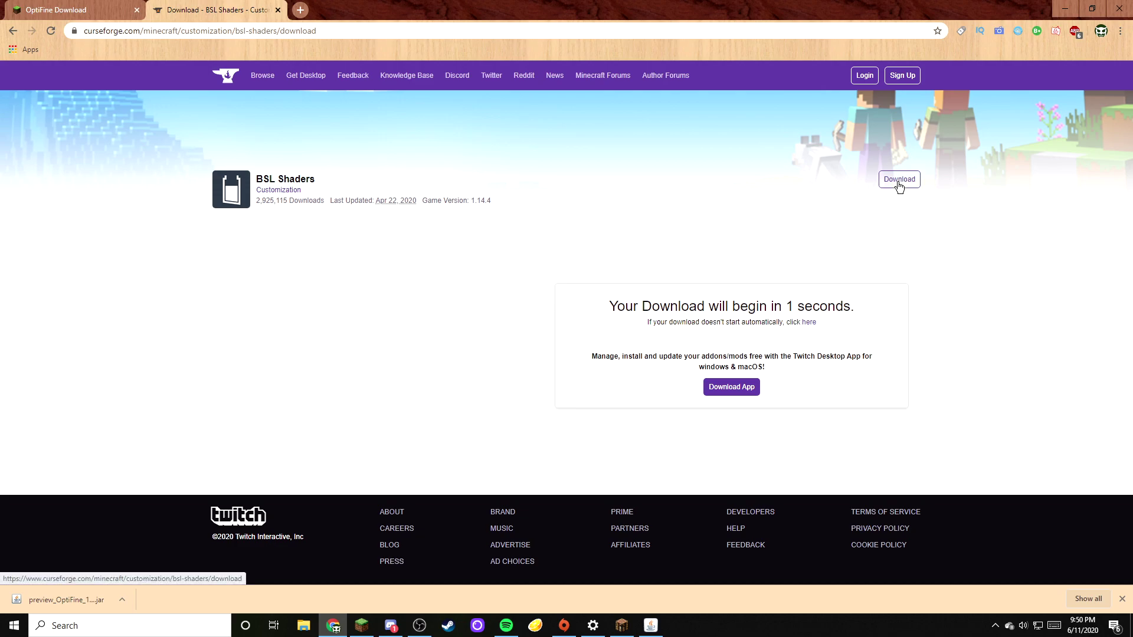
pyautogui.press('super+Down')
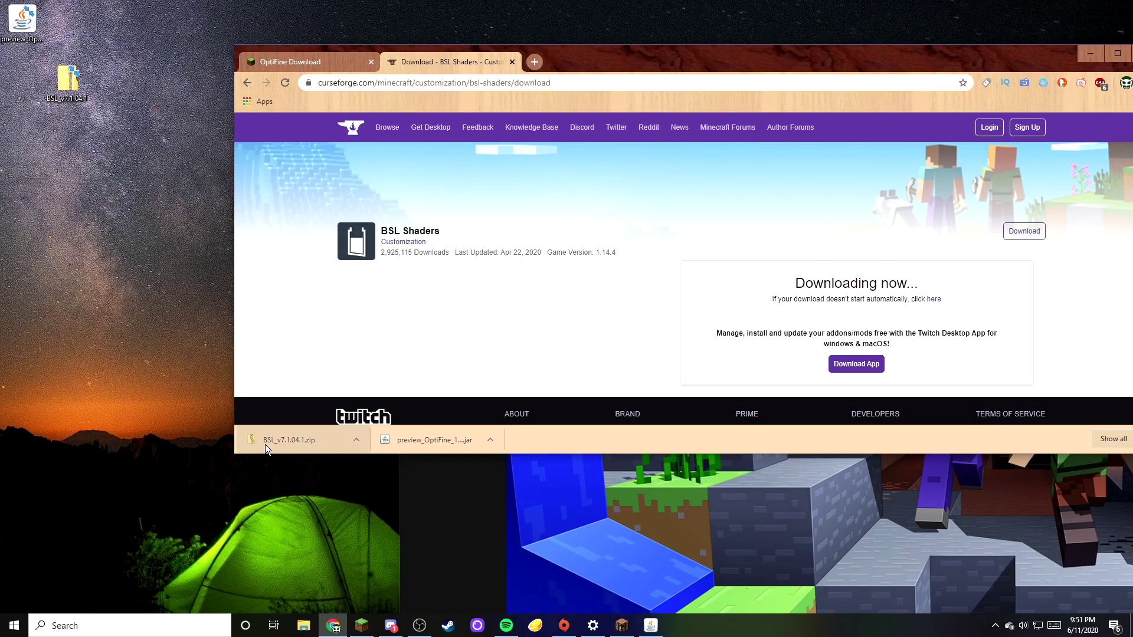
# Open the BSL zip, bring up the shaderpacks folder and restore the Explorer window.
pyautogui.doubleClick(65, 83)
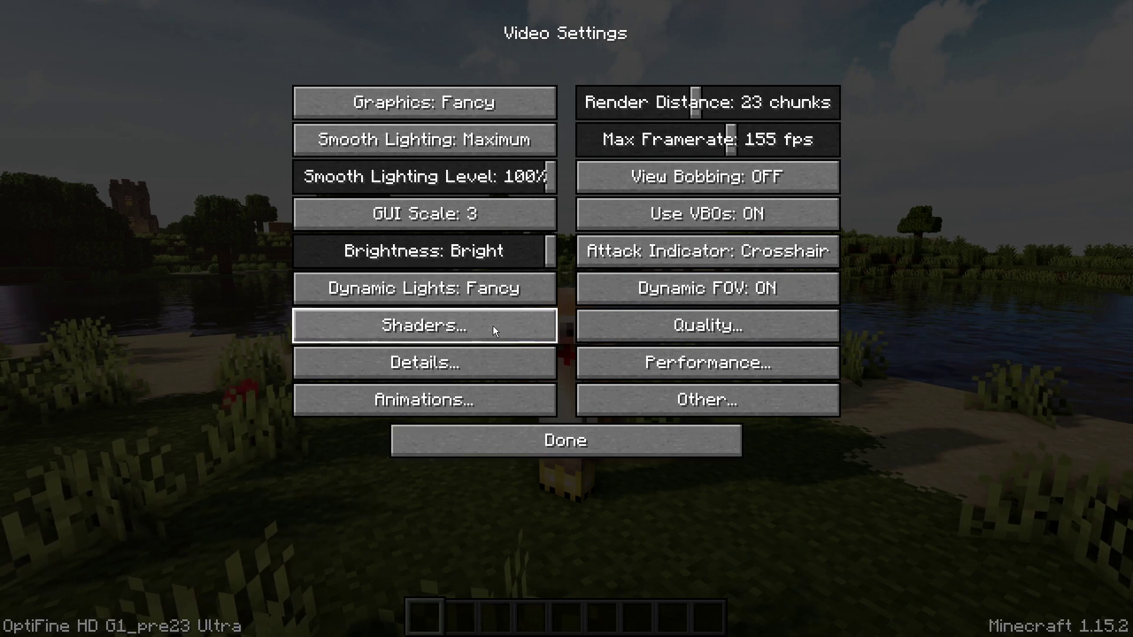
pyautogui.click(436, 325)
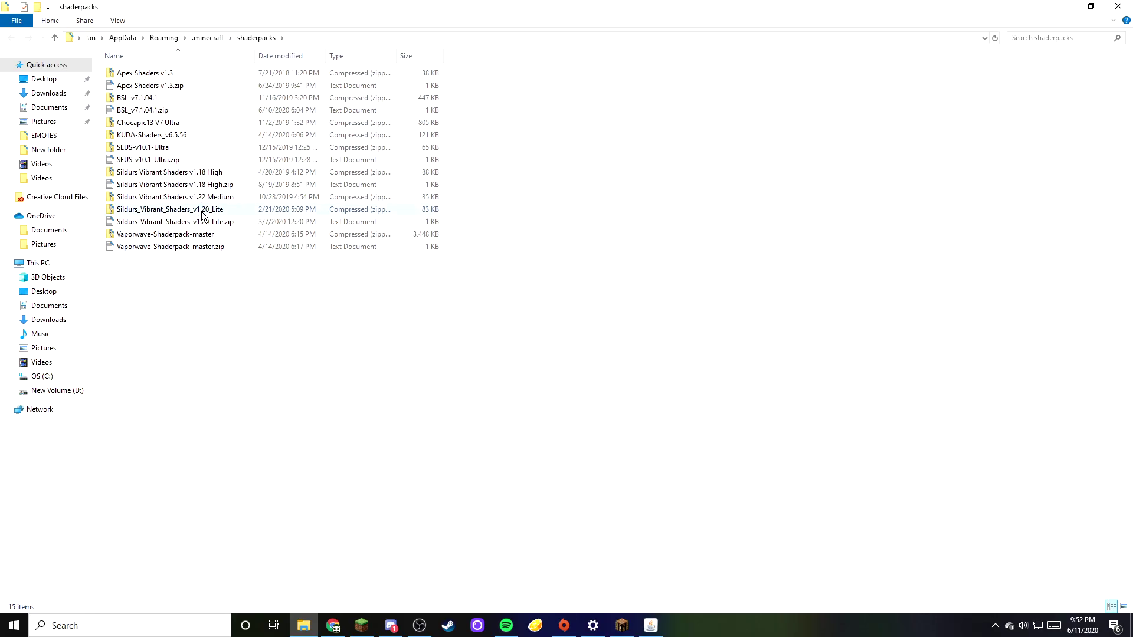
pyautogui.moveTo(249, 20); pyautogui.dragTo(541, 58)
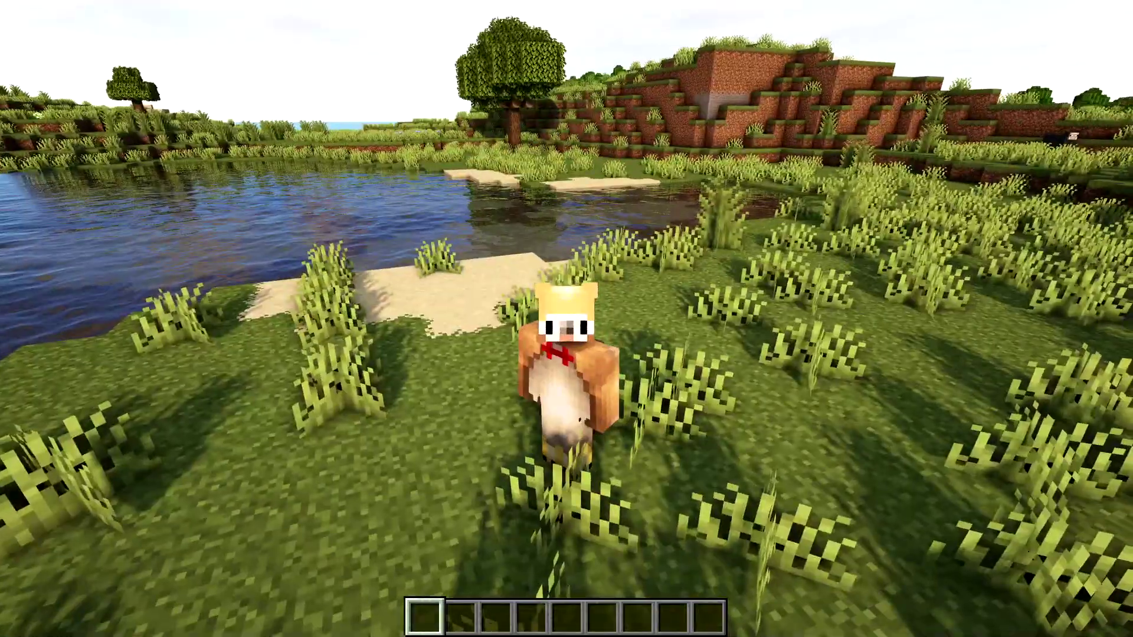
# Walk the meadow, then open BSL Shader Options and browse the Visual settings.
pyautogui.press('w')
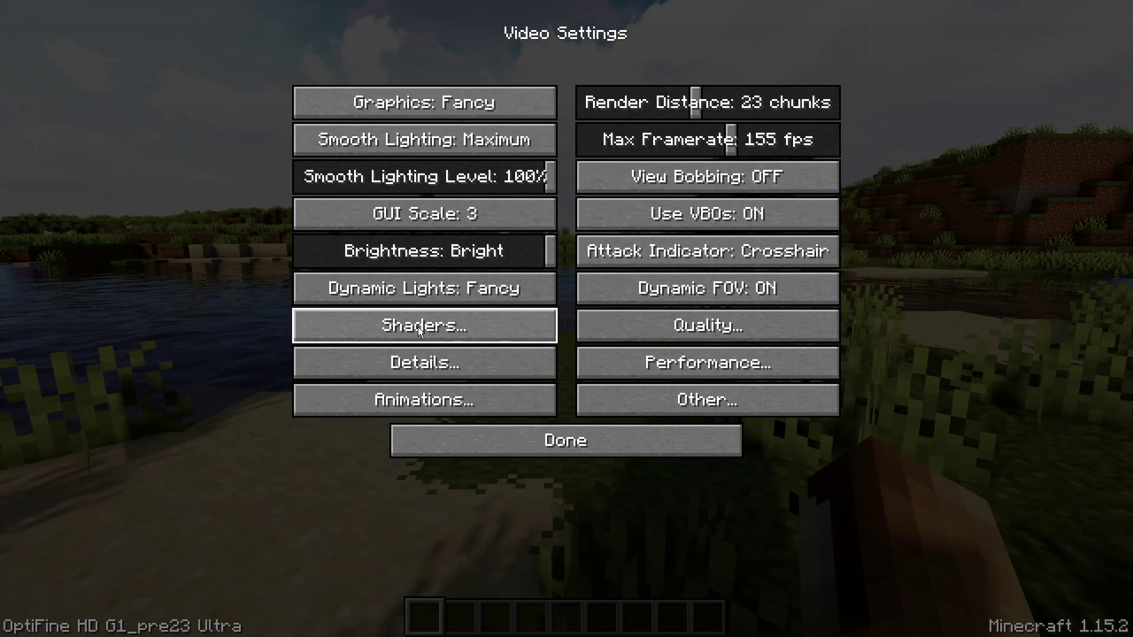
pyautogui.click(418, 326)
pyautogui.click(1050, 615)
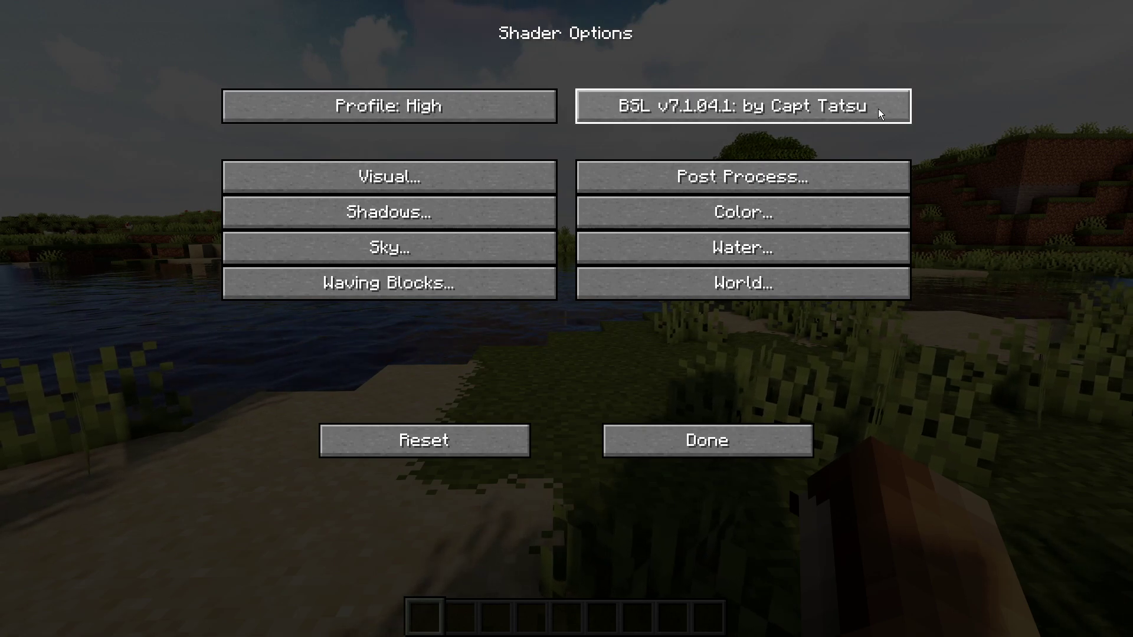
pyautogui.click(432, 176)
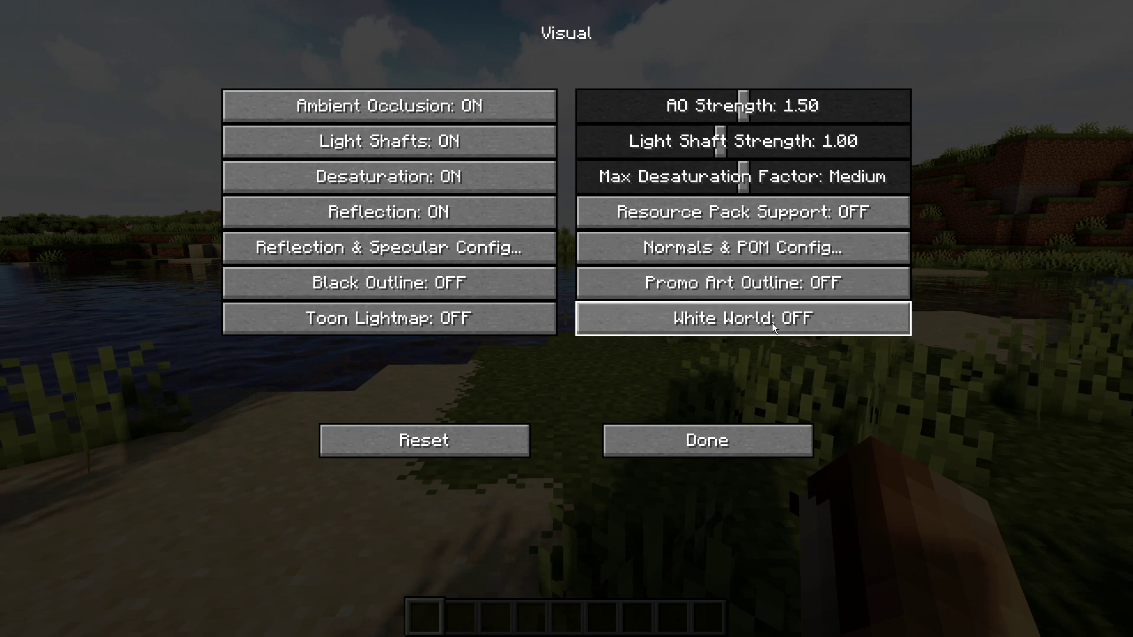
pyautogui.press('Escape')
# Turn Depth of Field ON under Post Process and resume the game.
pyautogui.click(687, 178)
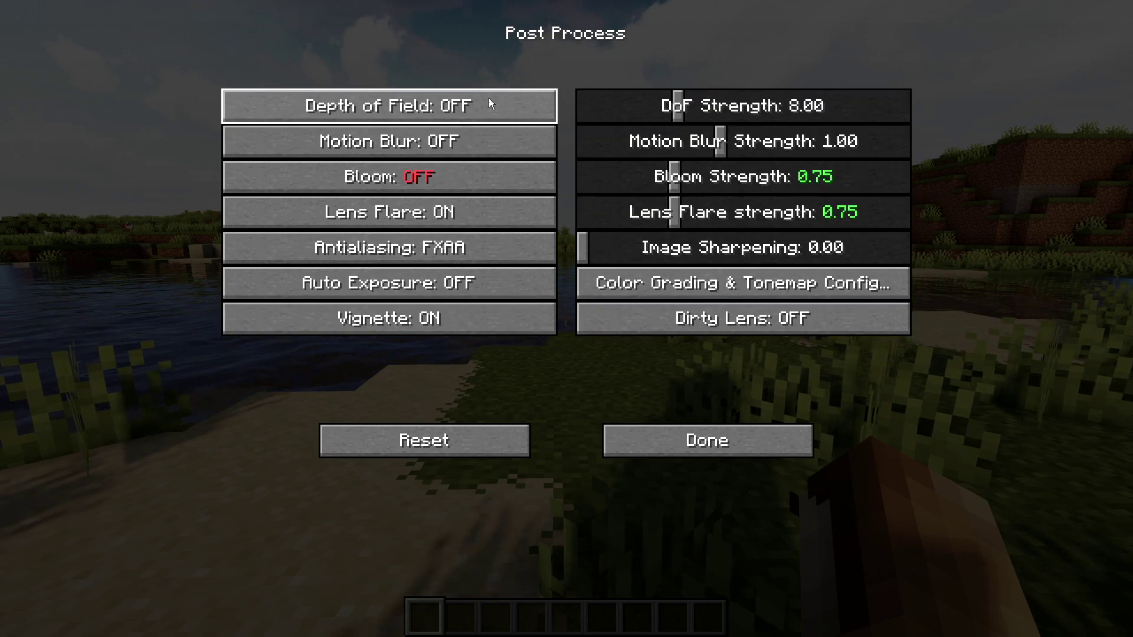
pyautogui.click(424, 111)
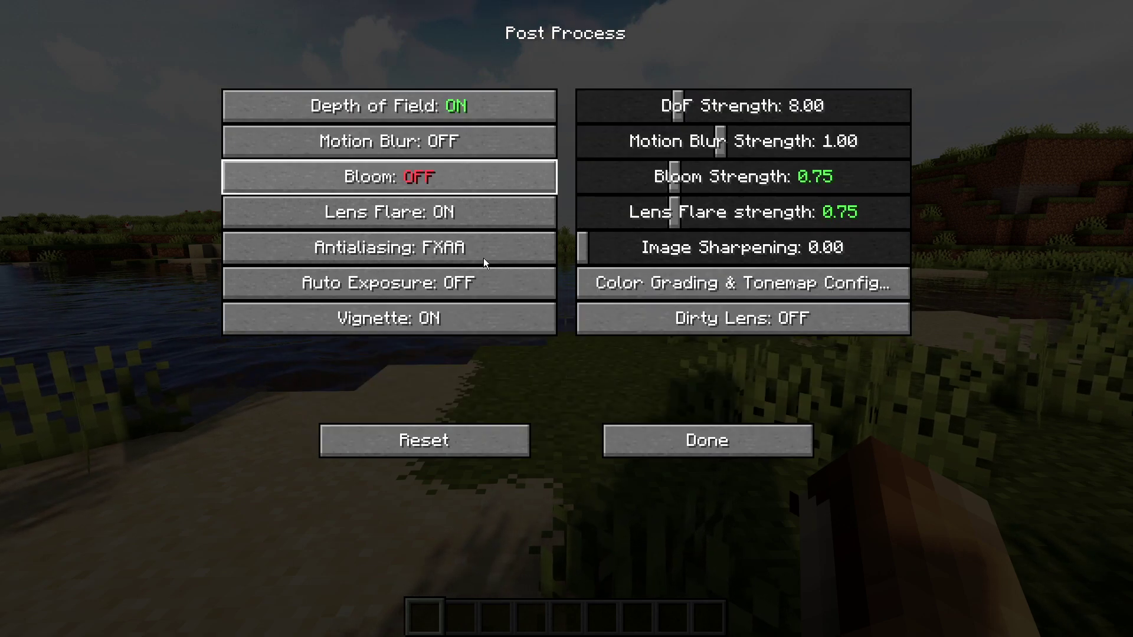
pyautogui.click(652, 439)
pyautogui.press('Escape')
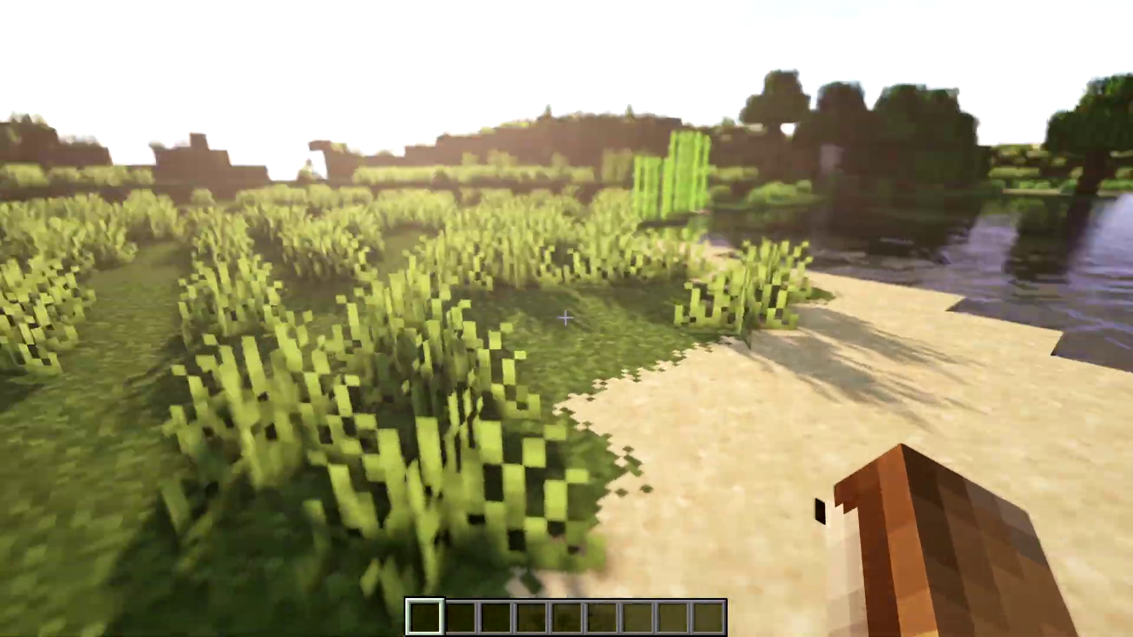
# Walk toward the sugarcane and red flower to check the blur, then reopen Post Process.
pyautogui.press('w')
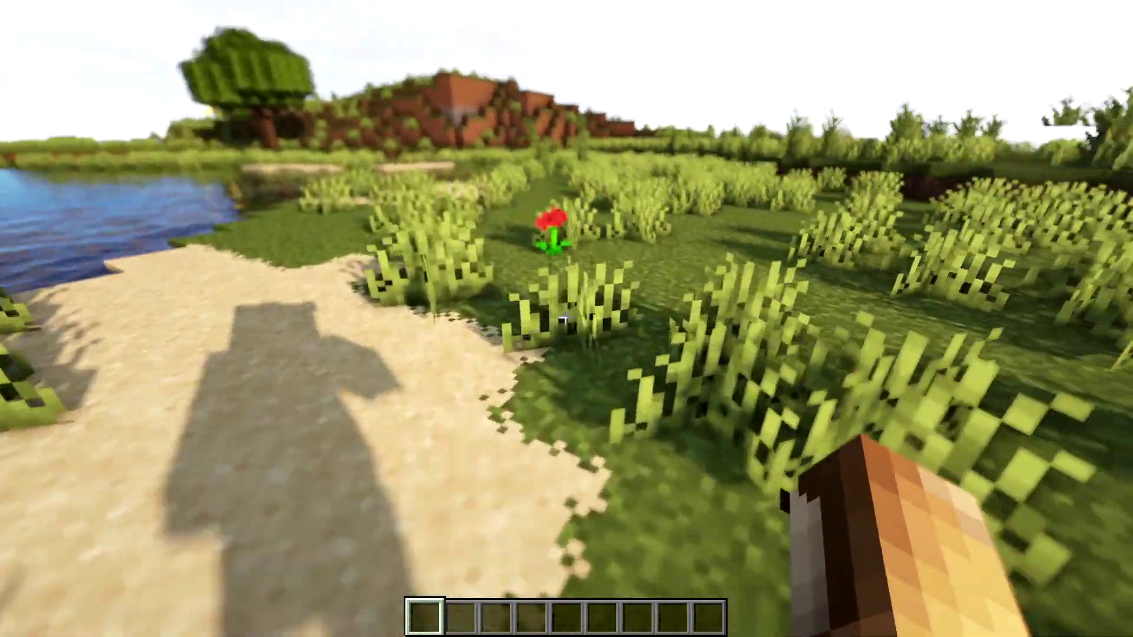
pyautogui.press('w')
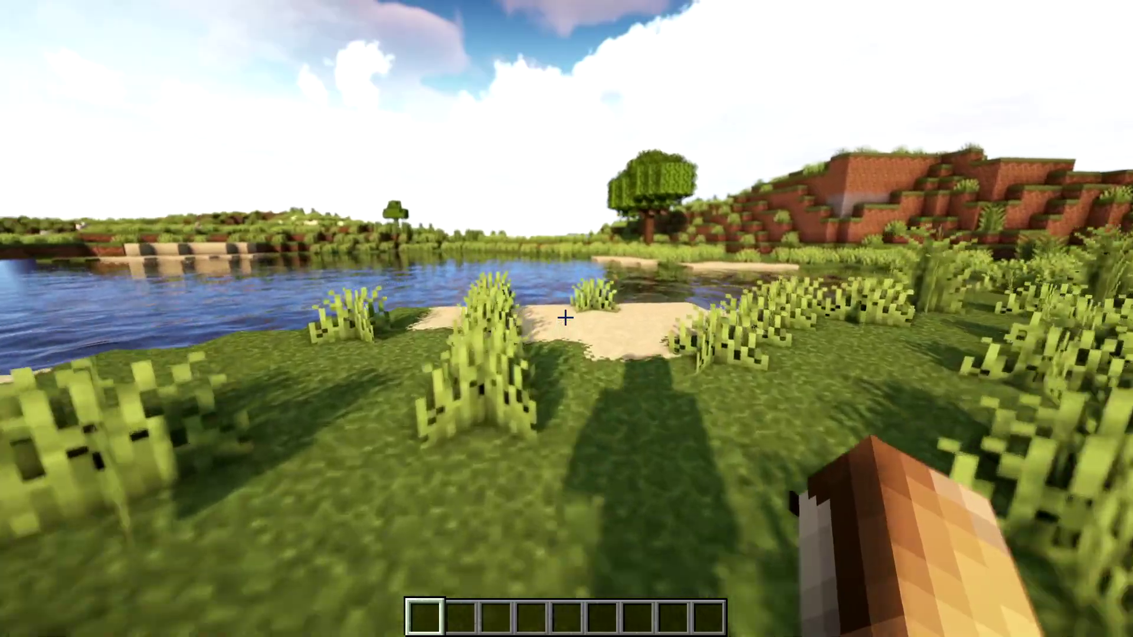
pyautogui.press('w')
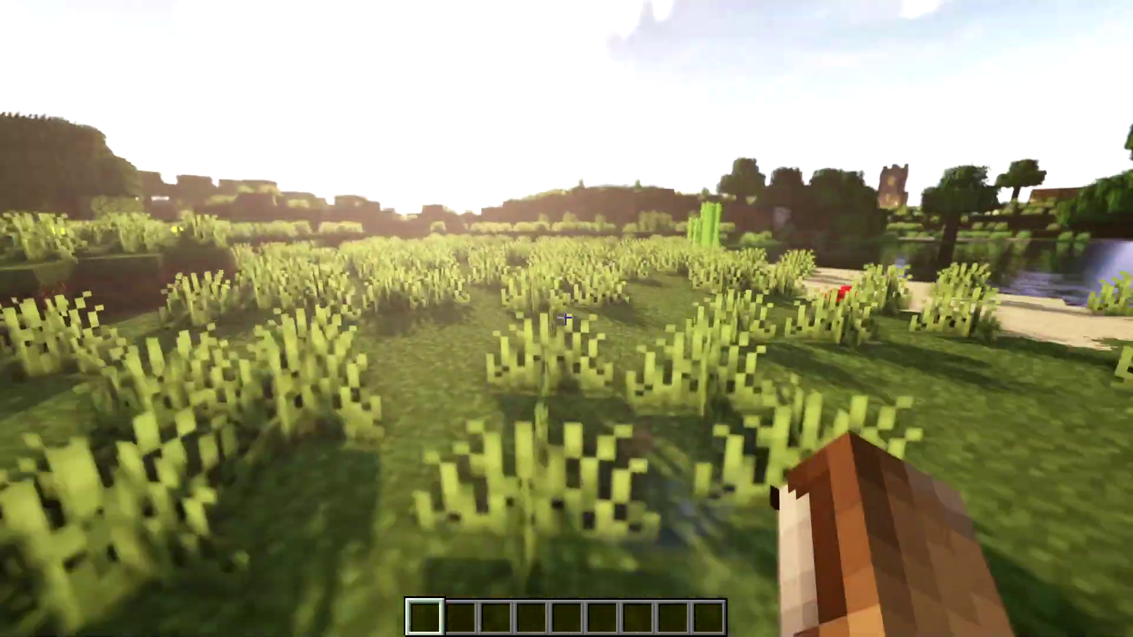
pyautogui.press('w')
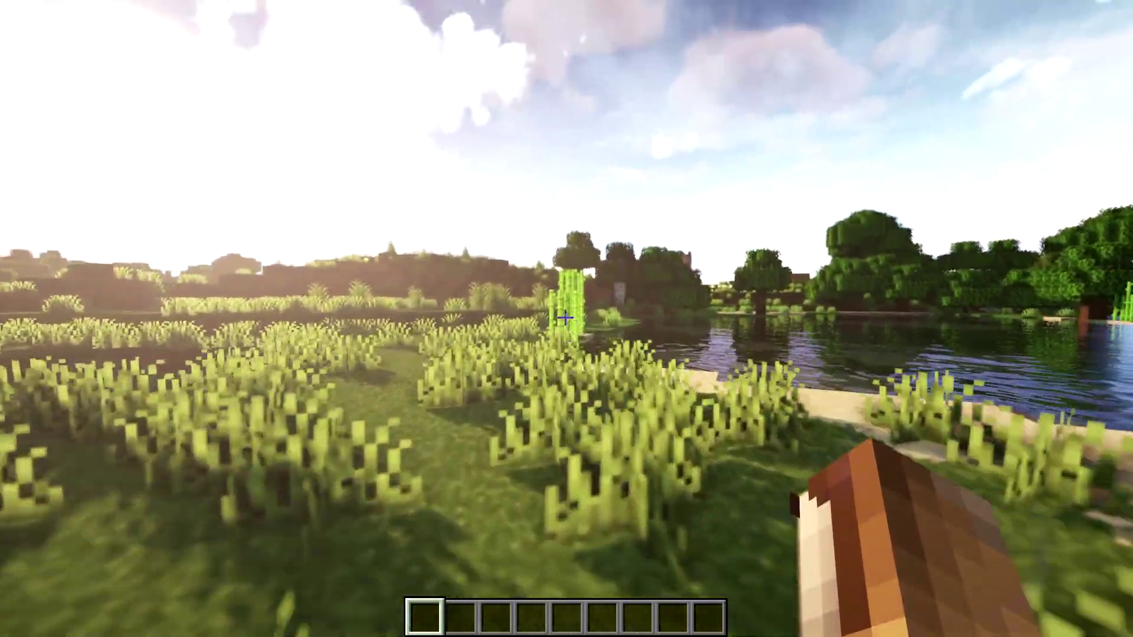
pyautogui.press('w')
pyautogui.press('p')
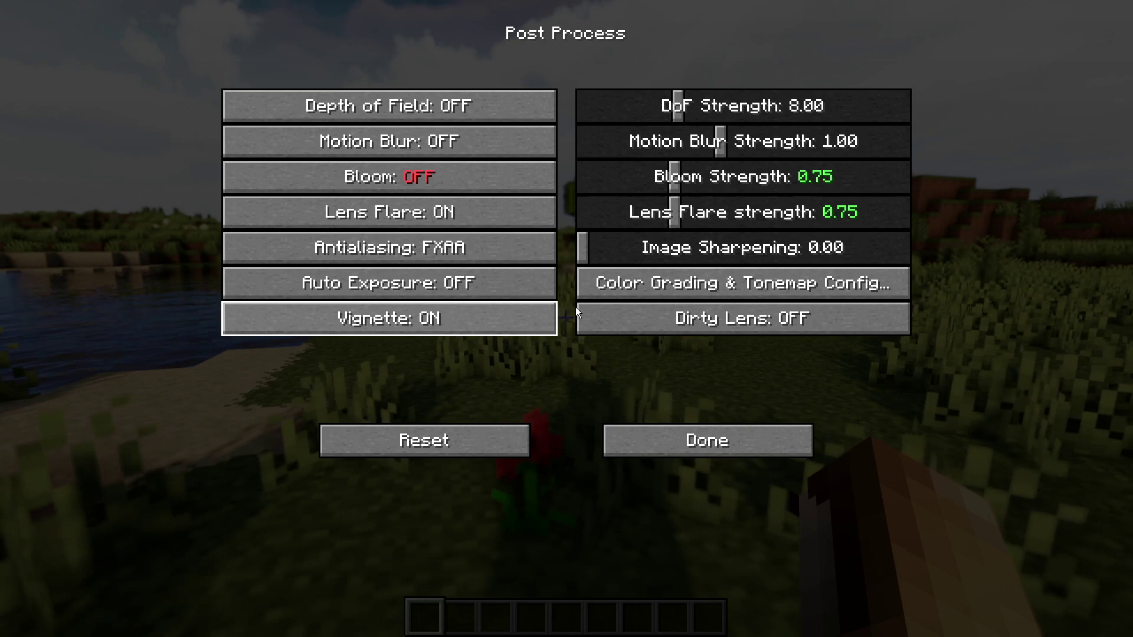
# Review the Color Grading & Tonemap, Shadows and Color shader settings.
pyautogui.click(581, 289)
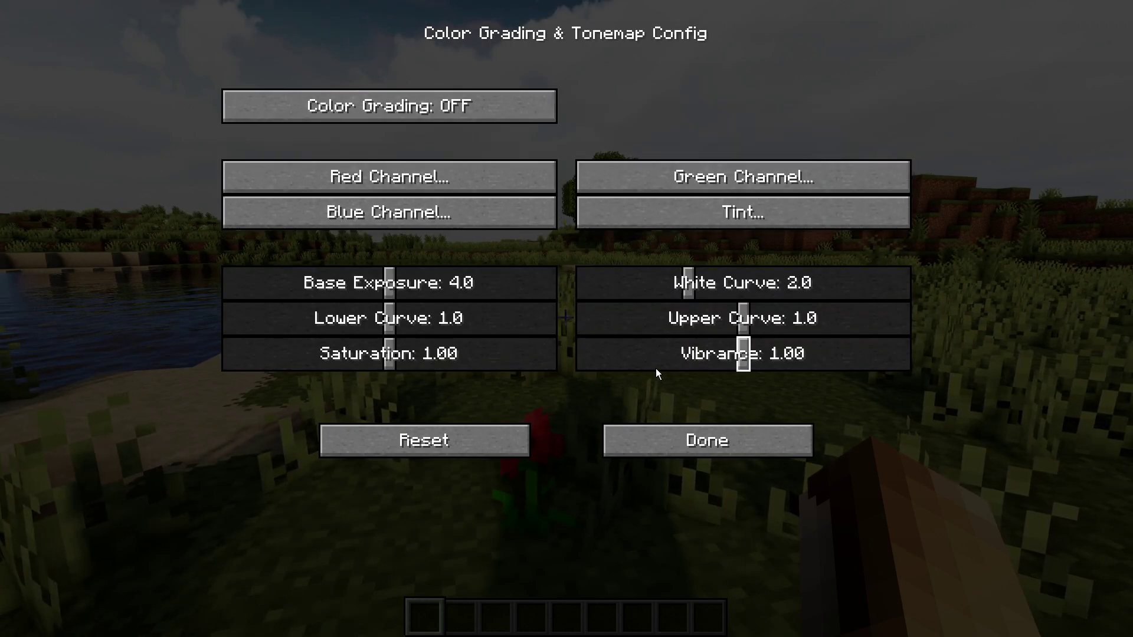
pyautogui.press('Escape')
pyautogui.click(643, 435)
pyautogui.click(223, 98)
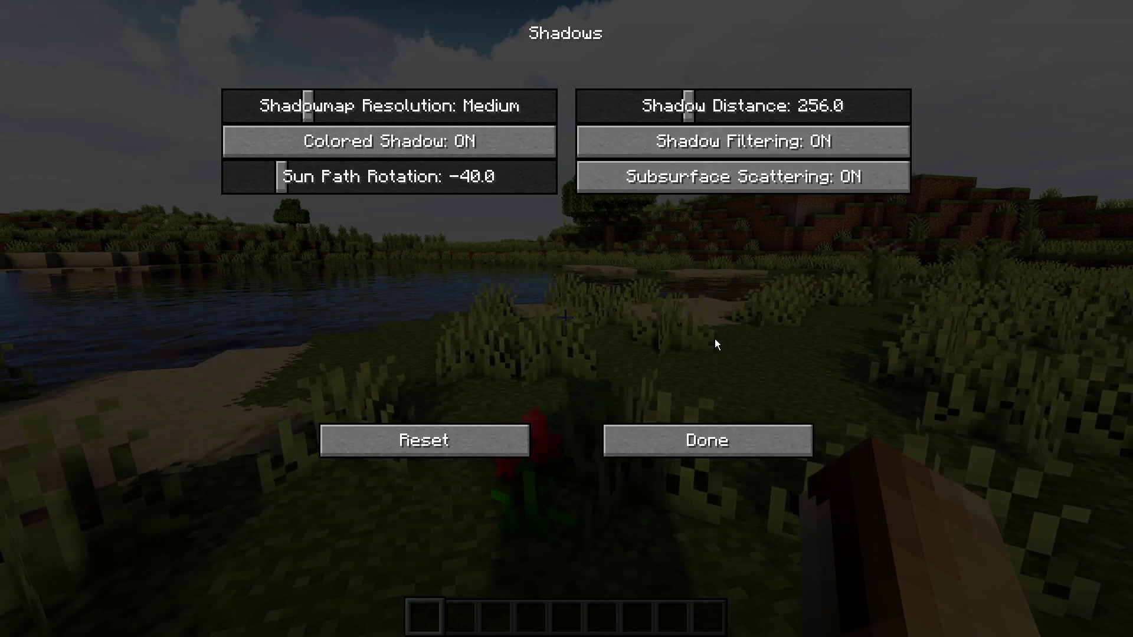
pyautogui.click(621, 451)
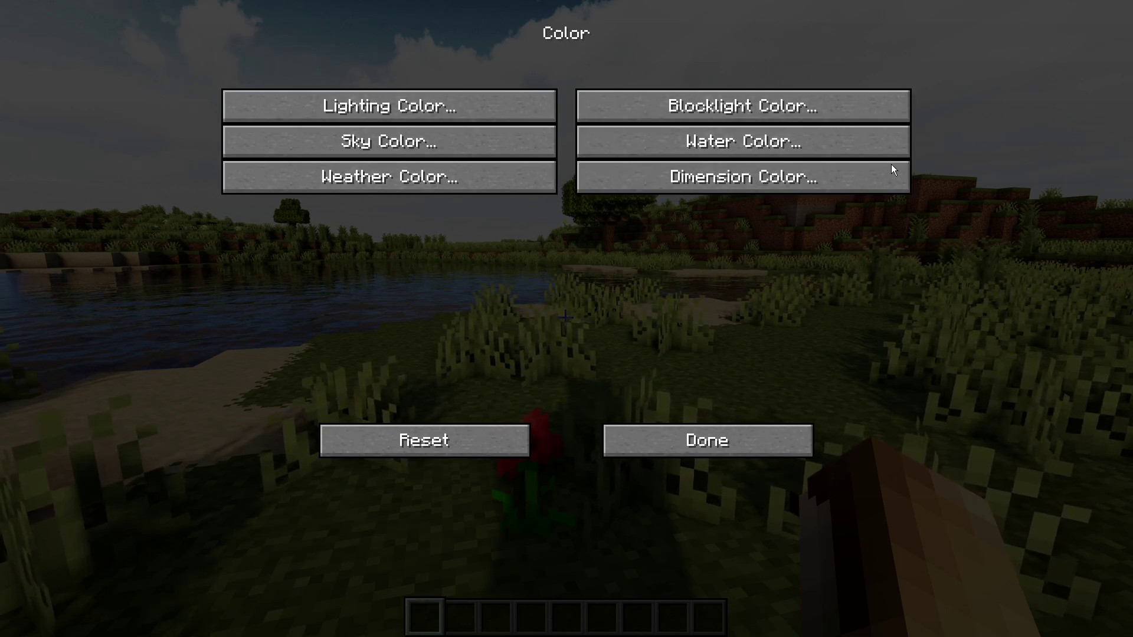
pyautogui.click(678, 442)
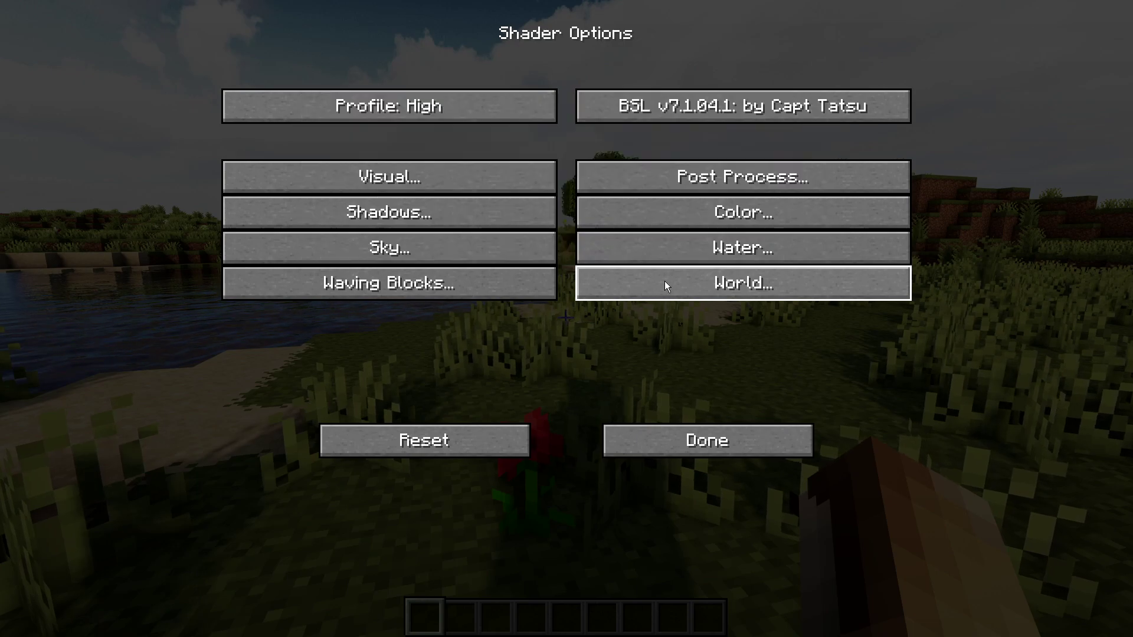
# Review the World, Sky, Water and Waving Blocks shader settings.
pyautogui.click(655, 282)
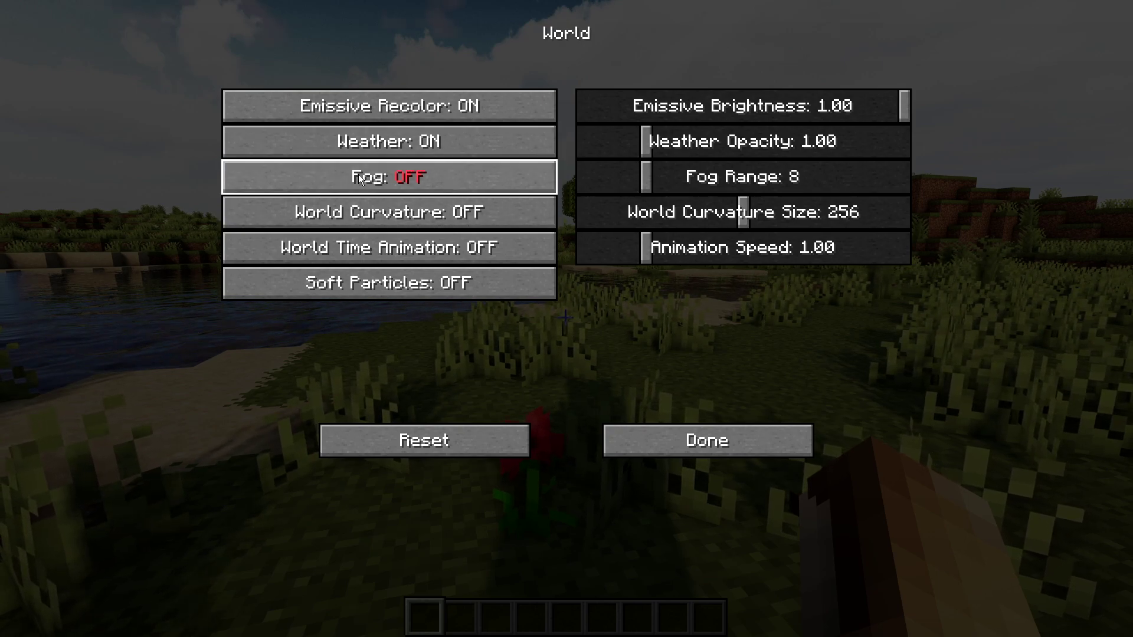
pyautogui.click(729, 443)
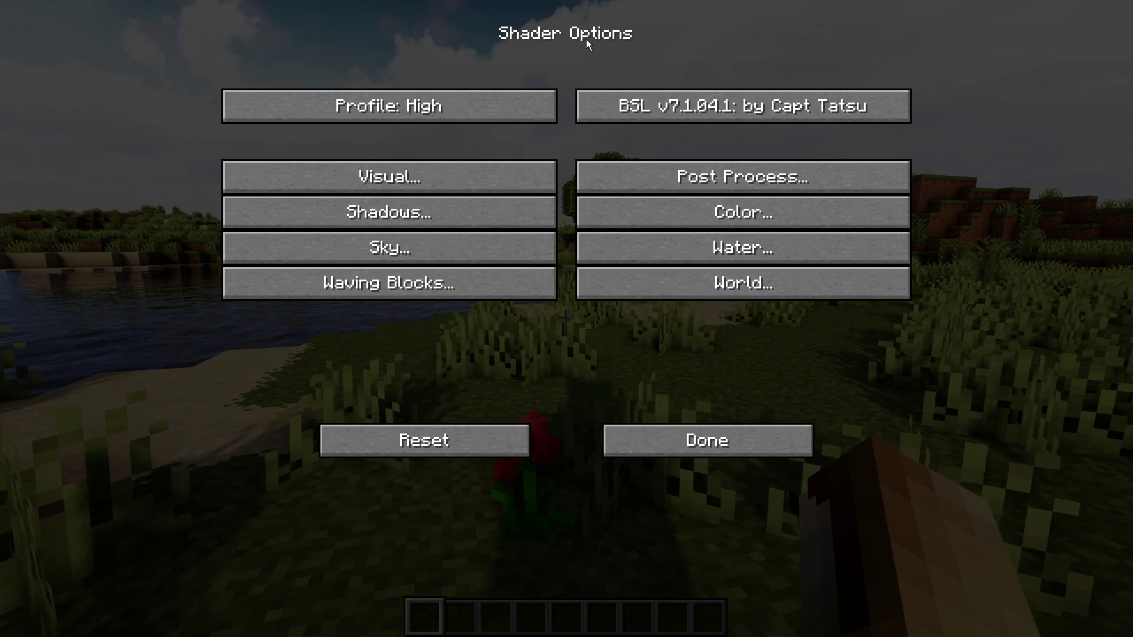
pyautogui.click(731, 288)
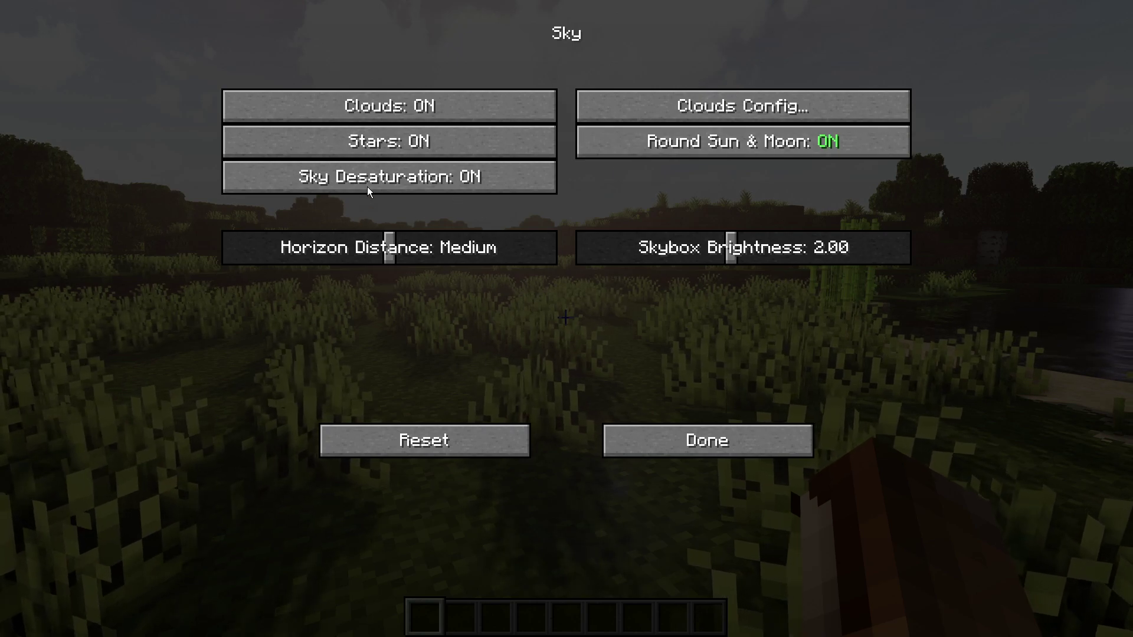
pyautogui.click(694, 440)
pyautogui.click(358, 95)
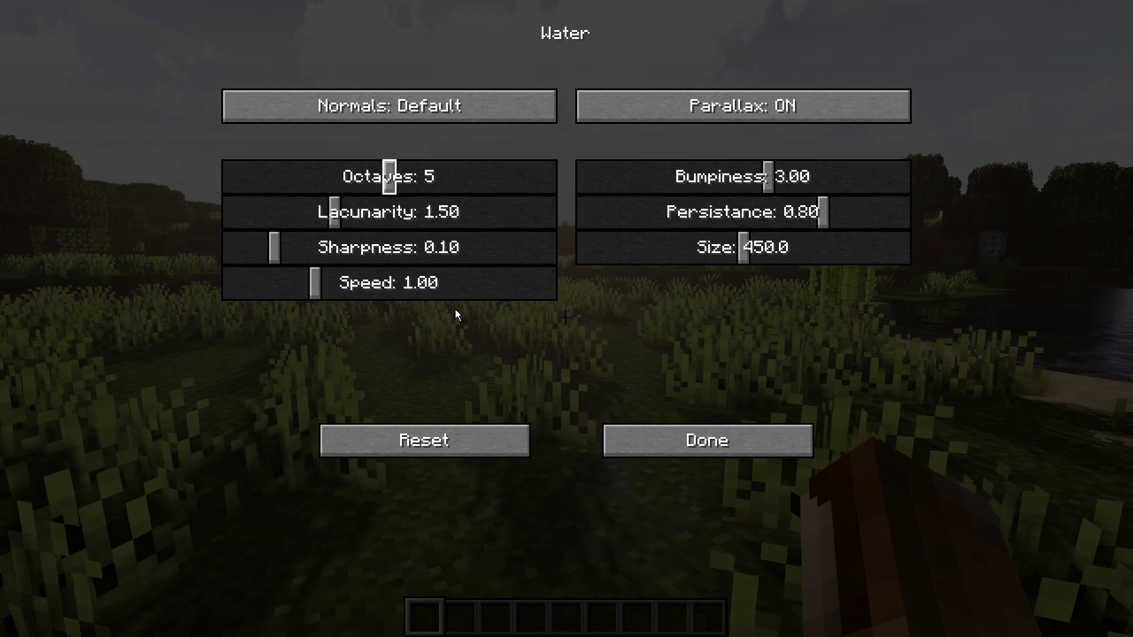
pyautogui.press('Escape')
pyautogui.click(875, 179)
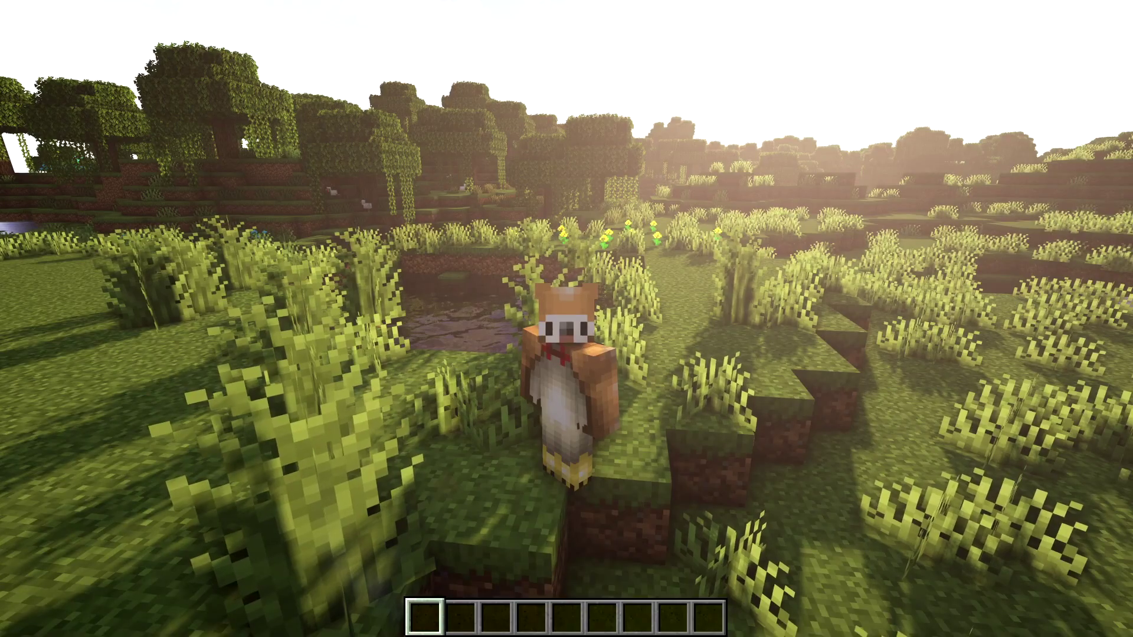
pyautogui.press('w')
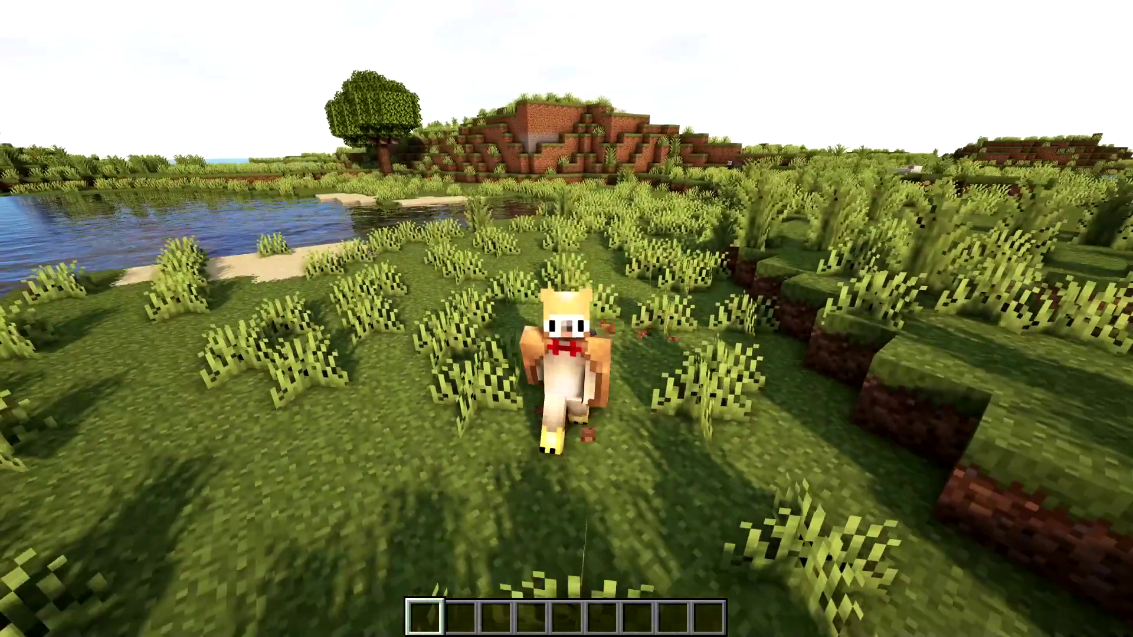